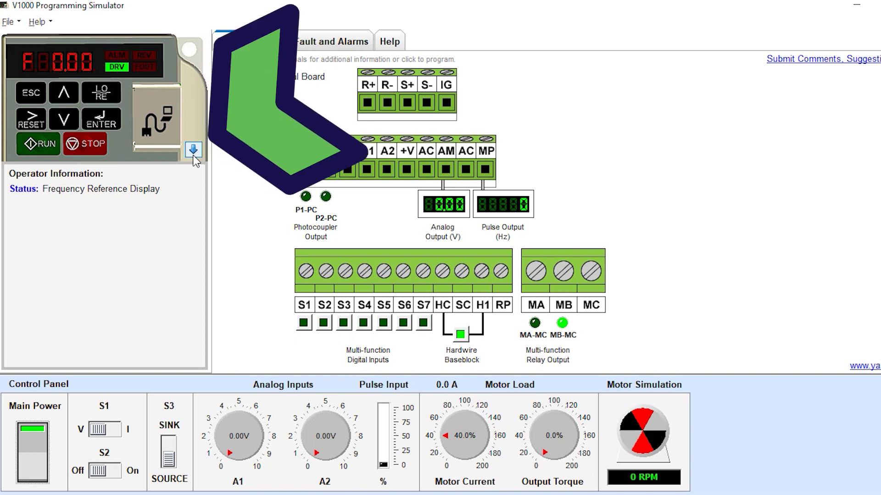
Uncover the drive's terminal board and read the manual's main circuit terminal table and the DIP switch S1 to S3 descriptions
{"action": "left_click", "coordinate": [193, 150]}
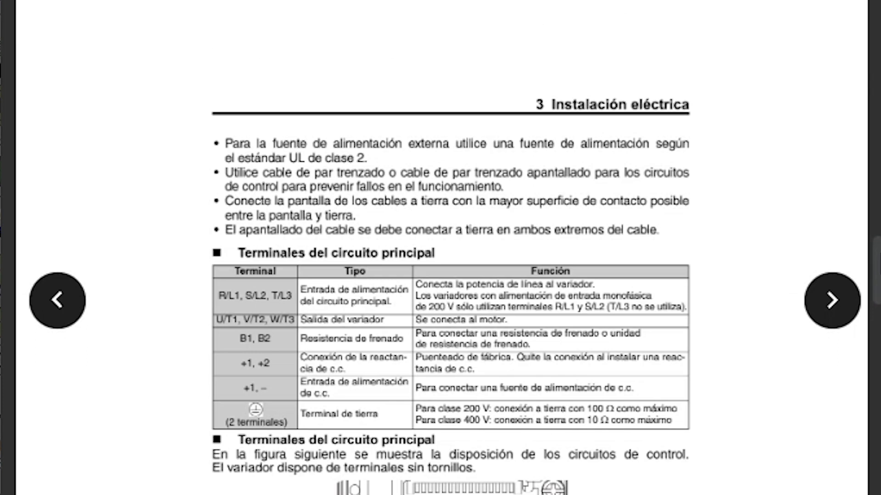
{"action": "scroll", "coordinate": [450, 298], "scroll_direction": "down", "scroll_amount": 2}
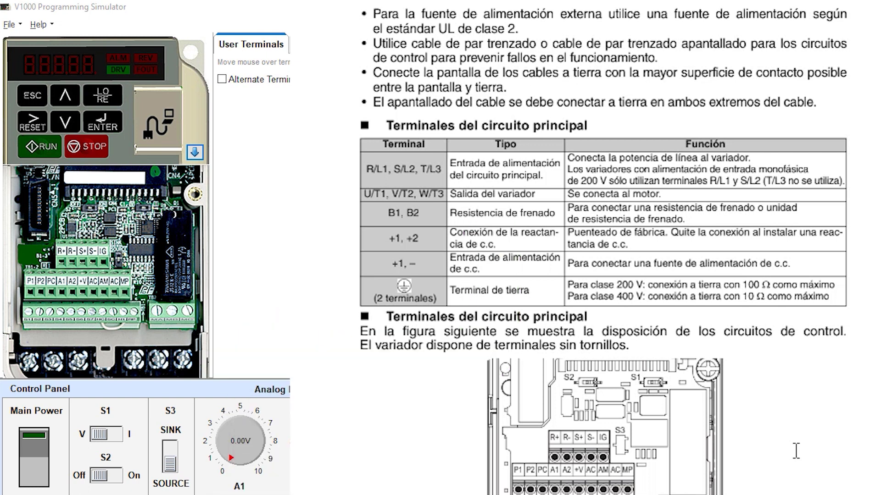
{"action": "scroll", "coordinate": [796, 450], "scroll_direction": "down", "scroll_amount": 5}
{"action": "scroll", "coordinate": [796, 450], "scroll_direction": "down", "scroll_amount": 4}
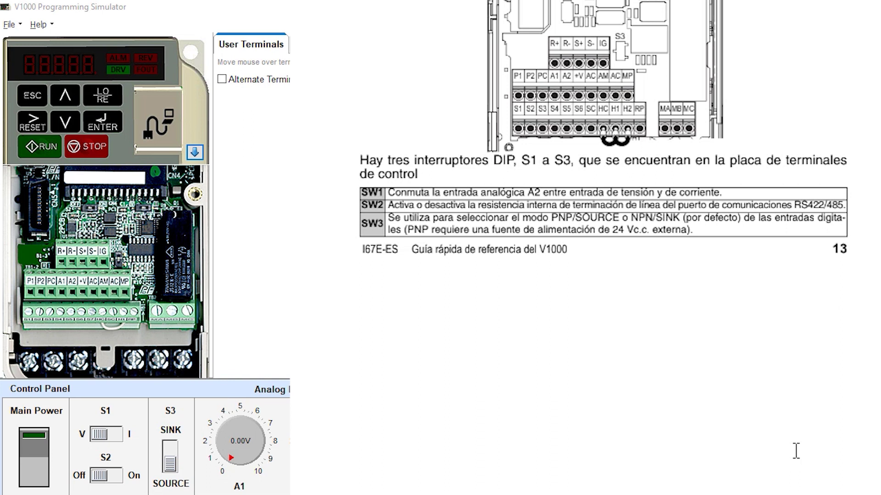
{"action": "scroll", "coordinate": [795, 451], "scroll_direction": "down", "scroll_amount": 8}
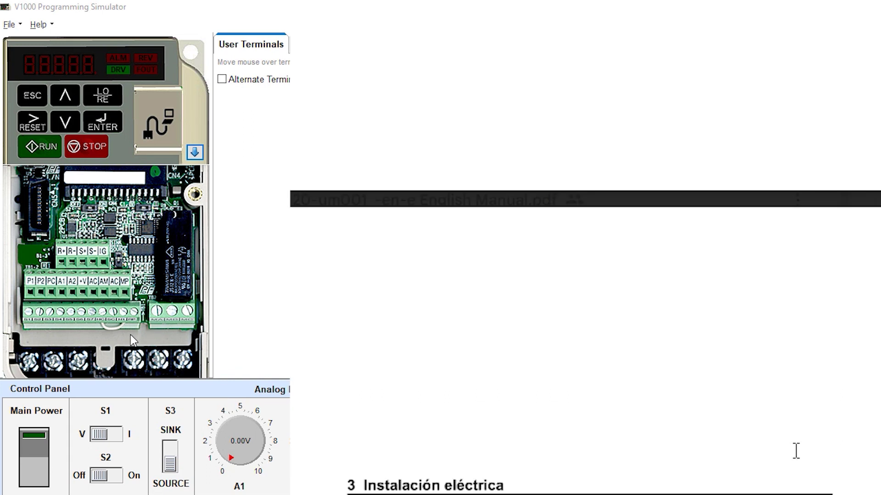
{"action": "scroll", "coordinate": [795, 451], "scroll_direction": "down", "scroll_amount": 6}
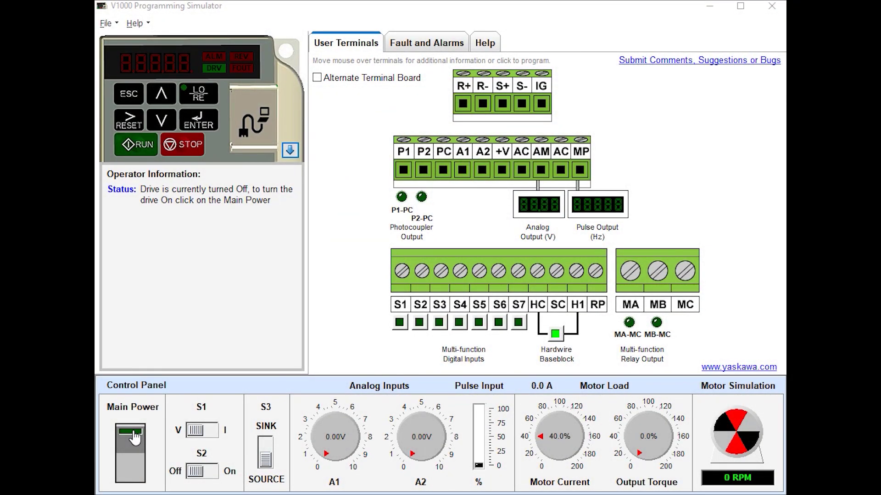
Switch on the drive's main power and check the output frequency display, then return to the frequency reference display
{"action": "left_click", "coordinate": [132, 433]}
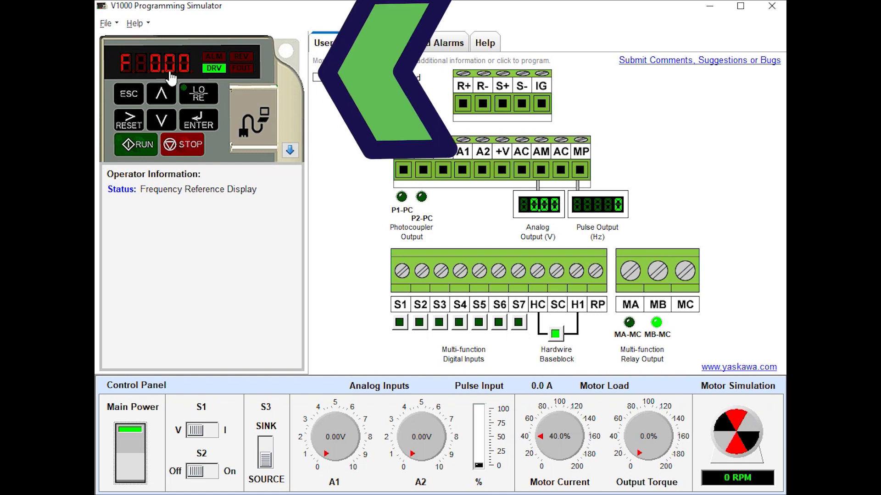
{"action": "left_click", "coordinate": [161, 94]}
{"action": "left_click", "coordinate": [161, 94]}
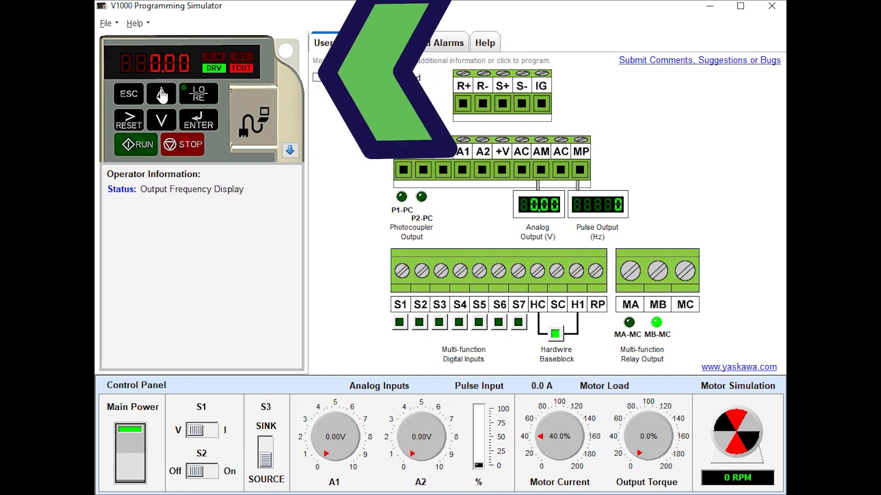
{"action": "left_click", "coordinate": [137, 95]}
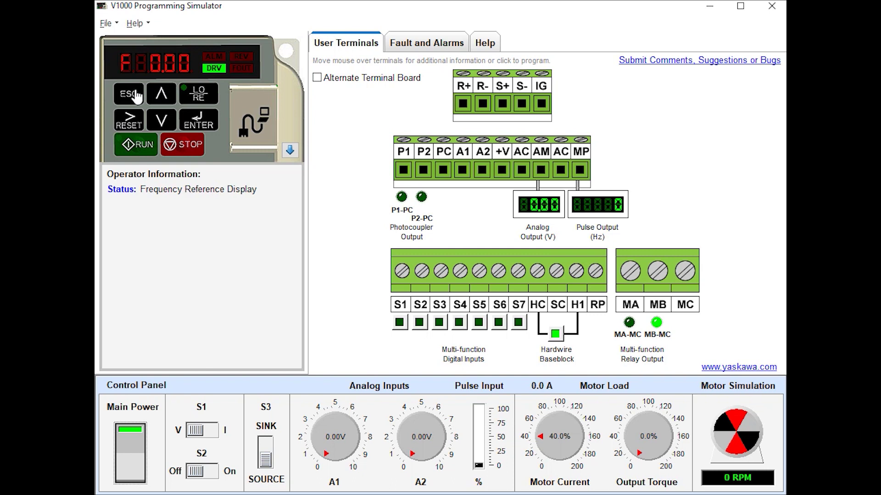
Vary the frequency reference through analog input A1, raising it to about 6.98 V and then lowering it
{"action": "left_click_drag", "start_coordinate": [343, 442], "coordinate": [358, 494]}
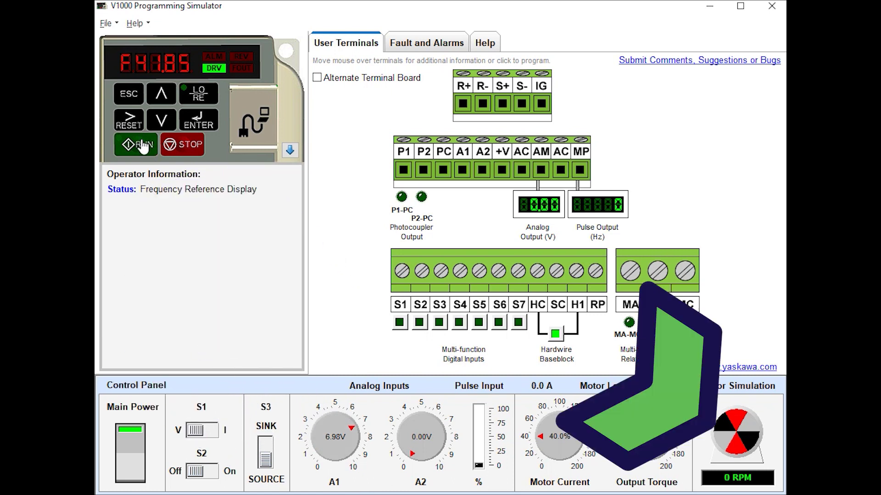
{"action": "left_click_drag", "start_coordinate": [356, 424], "coordinate": [350, 432]}
{"action": "left_click_drag", "start_coordinate": [302, 453], "coordinate": [324, 435]}
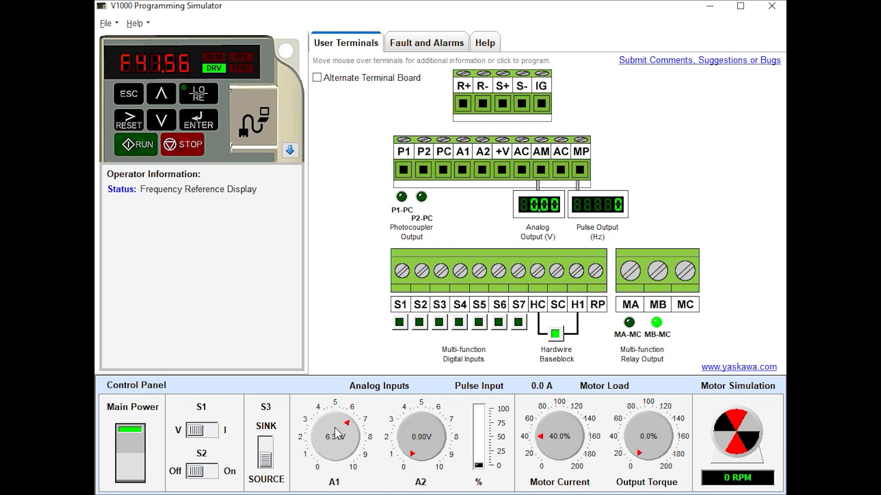
{"action": "left_click_drag", "start_coordinate": [316, 431], "coordinate": [317, 433]}
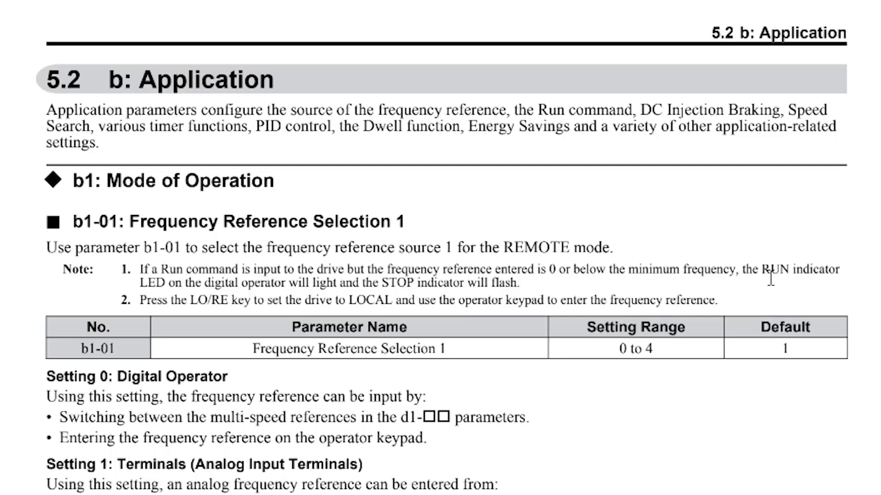
Read the manual's section on parameter b1-01, Frequency Reference Selection 1, covering settings 0 to 4
{"action": "scroll", "coordinate": [771, 275], "scroll_direction": "down", "scroll_amount": 10}
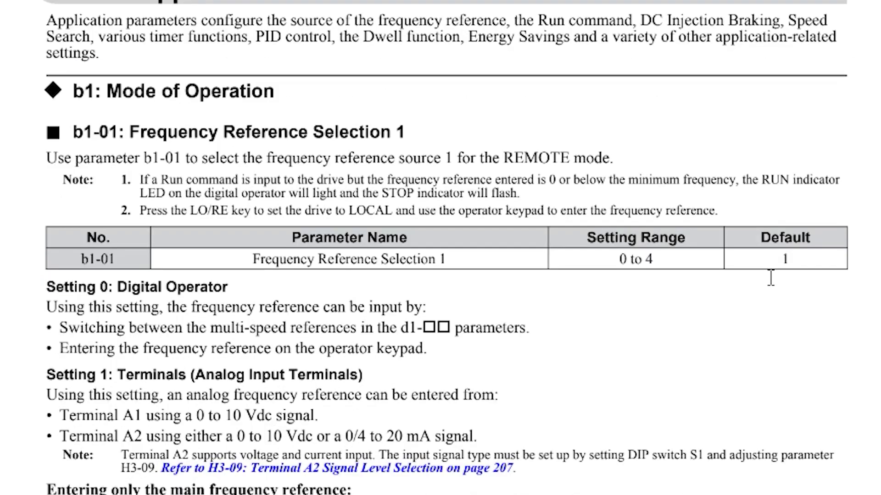
{"action": "scroll", "coordinate": [771, 277], "scroll_direction": "down", "scroll_amount": 12}
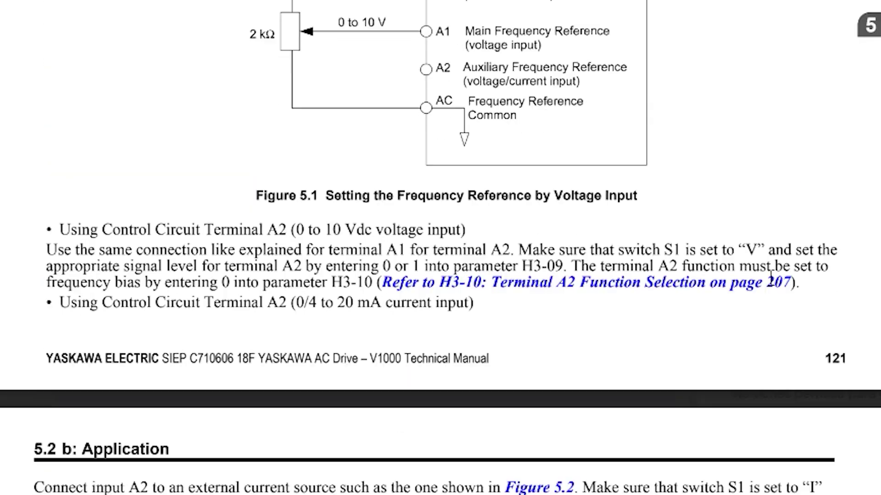
{"action": "scroll", "coordinate": [770, 277], "scroll_direction": "down", "scroll_amount": 15}
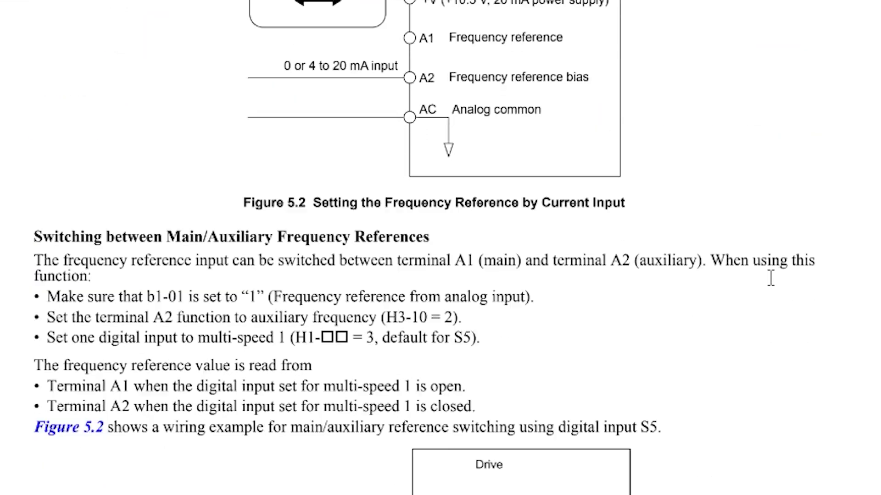
{"action": "scroll", "coordinate": [770, 277], "scroll_direction": "down", "scroll_amount": 10}
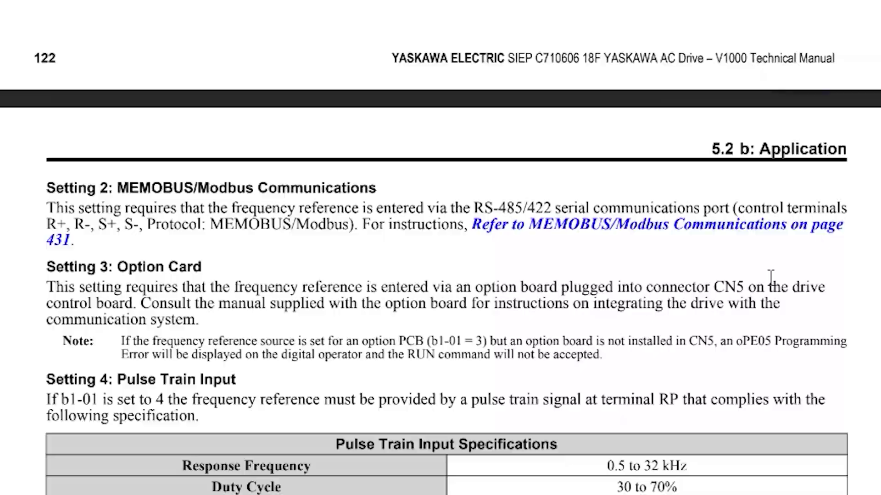
{"action": "scroll", "coordinate": [772, 330], "scroll_direction": "up", "scroll_amount": 1}
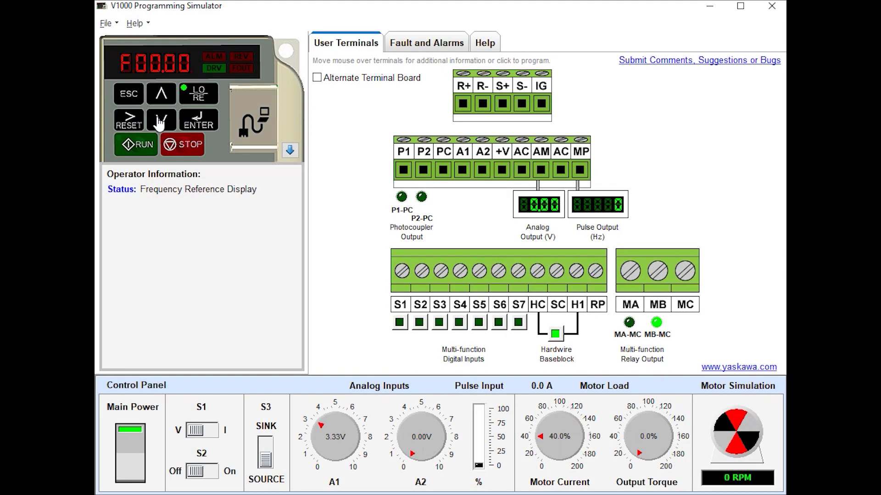
Set the frequency reference to 20.00 on the operator keypad in LOCAL mode and run the motor
{"action": "left_click", "coordinate": [161, 97]}
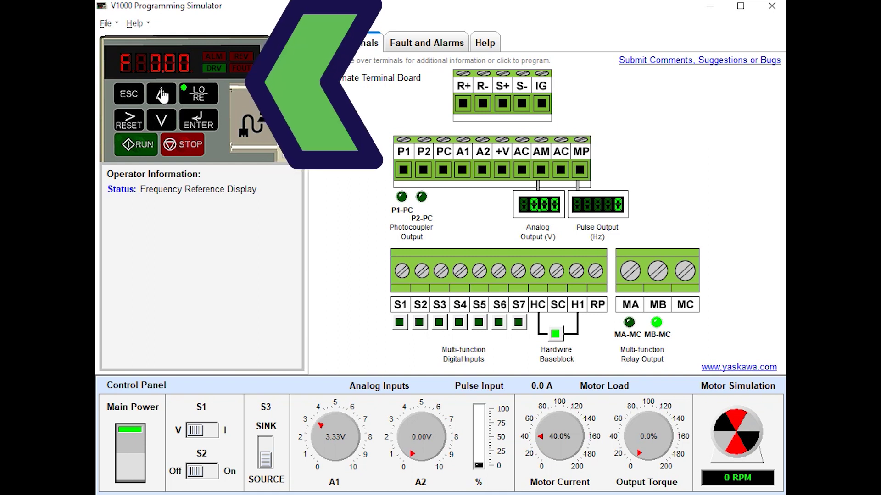
{"action": "left_click", "coordinate": [162, 96]}
{"action": "left_click", "coordinate": [198, 121]}
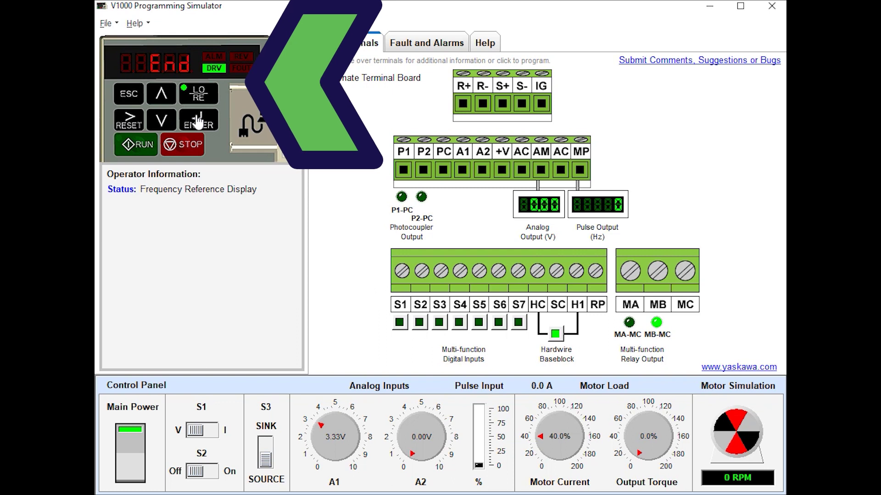
{"action": "left_click", "coordinate": [133, 147]}
{"action": "left_click", "coordinate": [133, 147]}
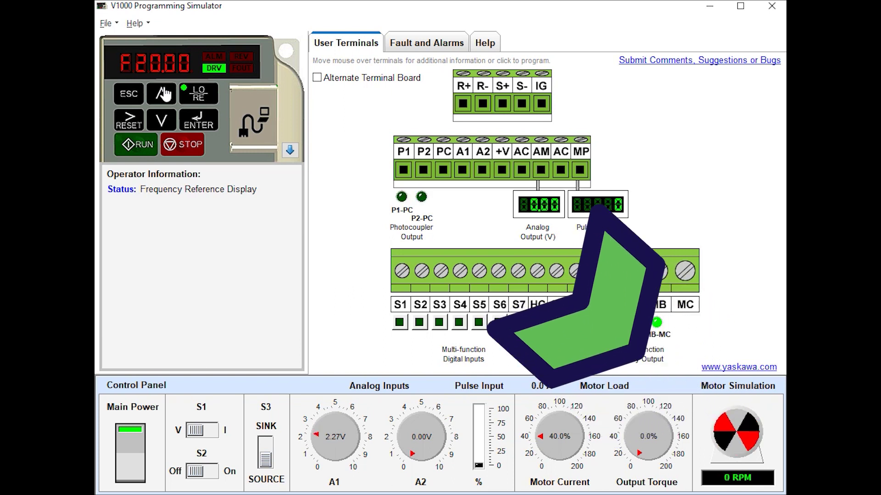
Run the motor in reverse using the Forward/Reverse setting, then stop it and return to the frequency reference display
{"action": "left_click", "coordinate": [161, 93]}
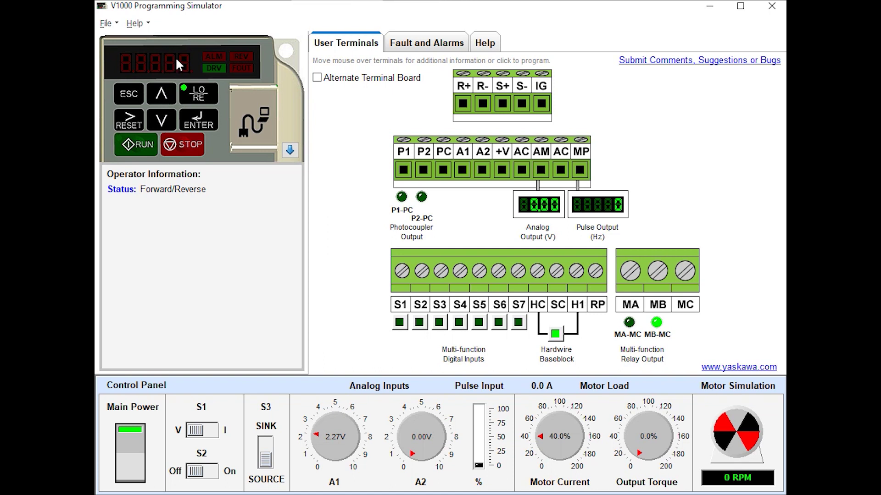
{"action": "left_click", "coordinate": [138, 151]}
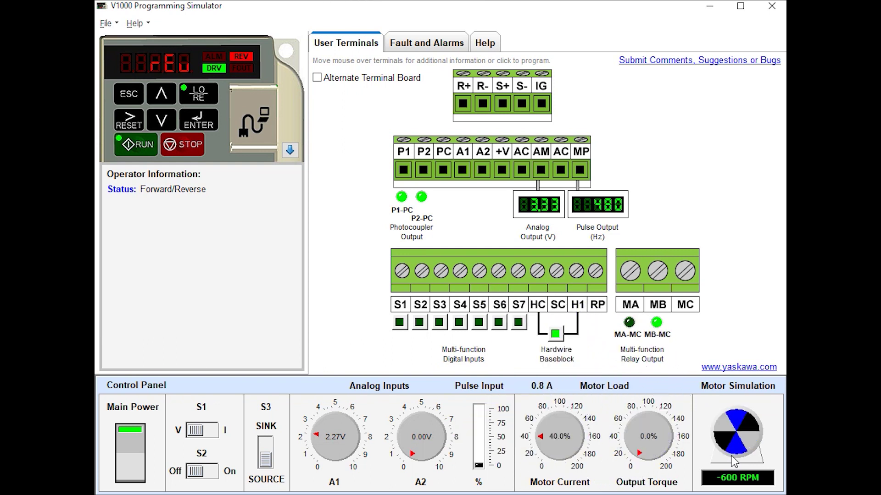
{"action": "left_click", "coordinate": [171, 140]}
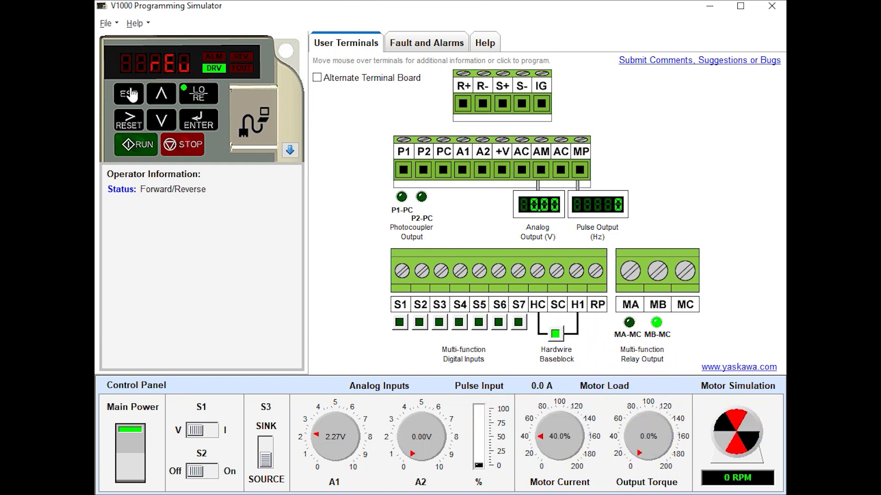
{"action": "left_click", "coordinate": [129, 95]}
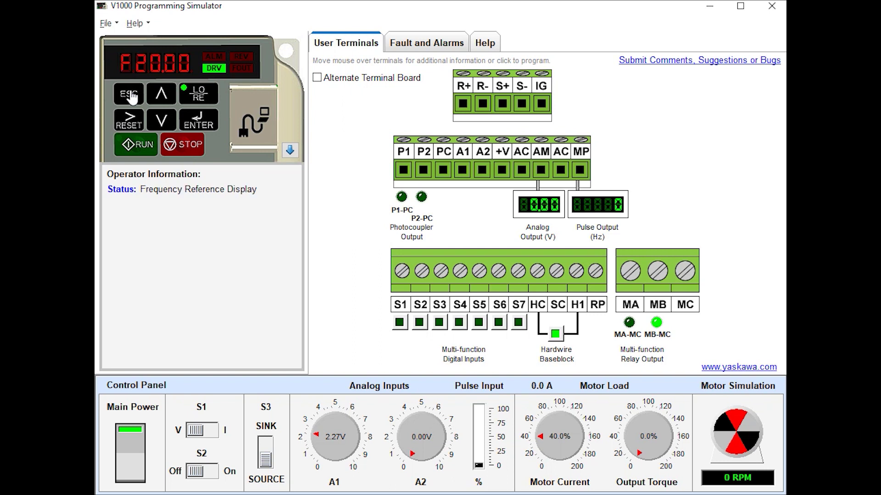
Set the keypad frequency reference to 0.00 and give the drive a run command
{"action": "left_click", "coordinate": [162, 95]}
{"action": "left_click", "coordinate": [161, 120]}
{"action": "left_click", "coordinate": [195, 120]}
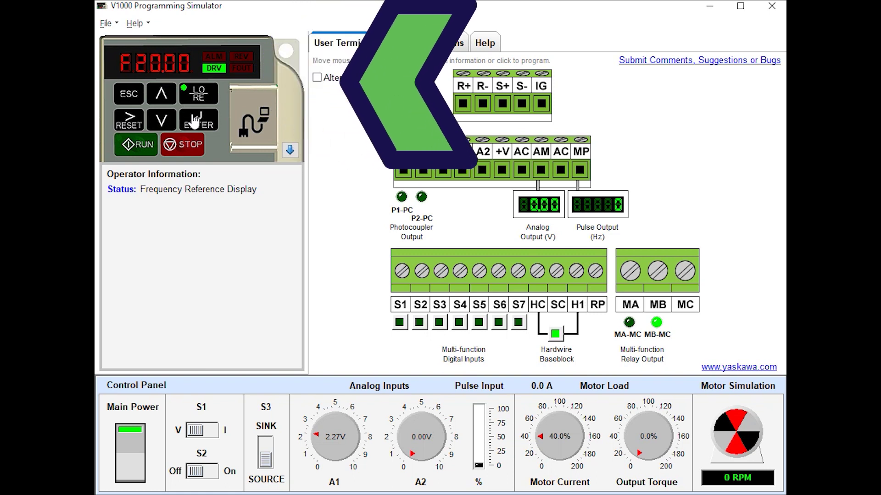
{"action": "left_click", "coordinate": [163, 95]}
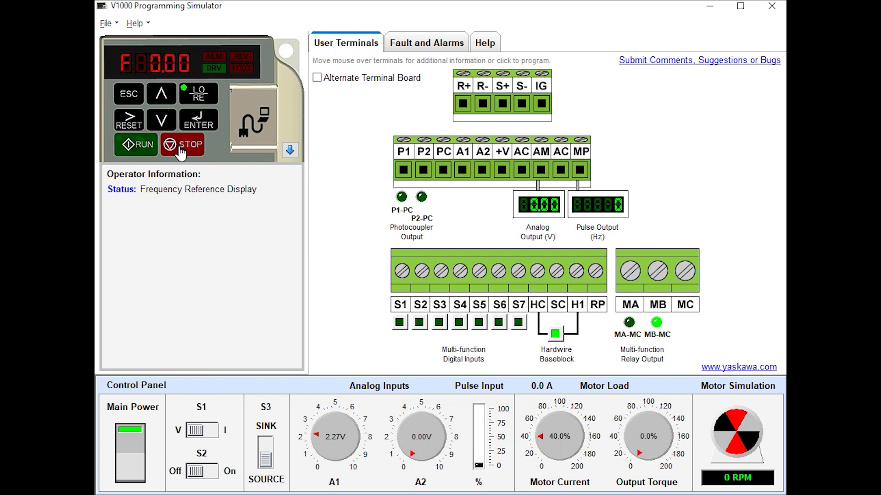
{"action": "left_click", "coordinate": [141, 148]}
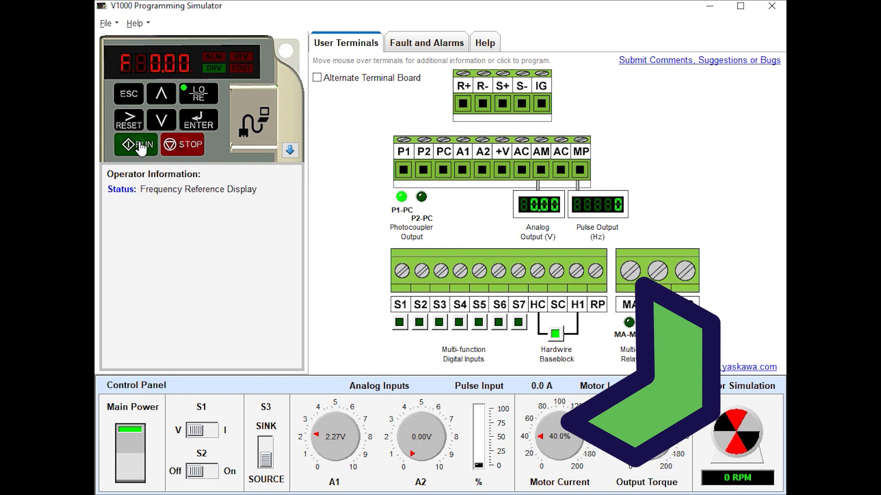
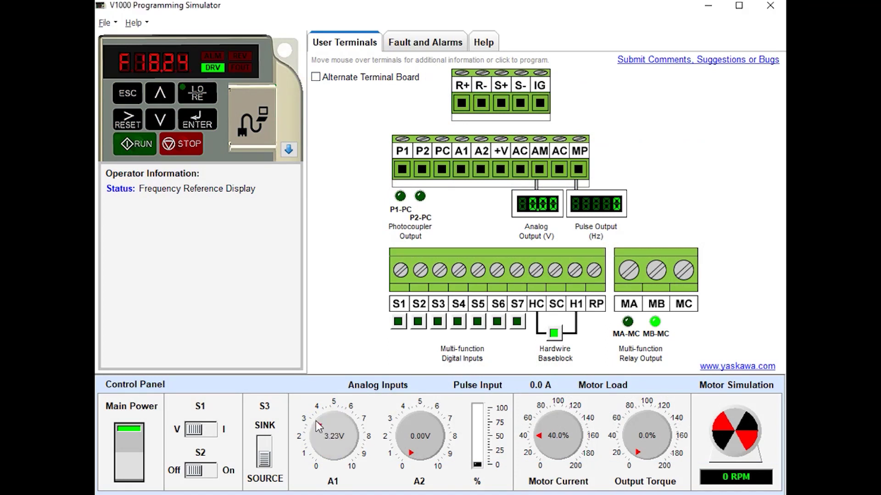
Raise analog input A2 to about 4.80 V and adjust it further to change the frequency reference
{"action": "left_click_drag", "start_coordinate": [403, 449], "coordinate": [418, 418]}
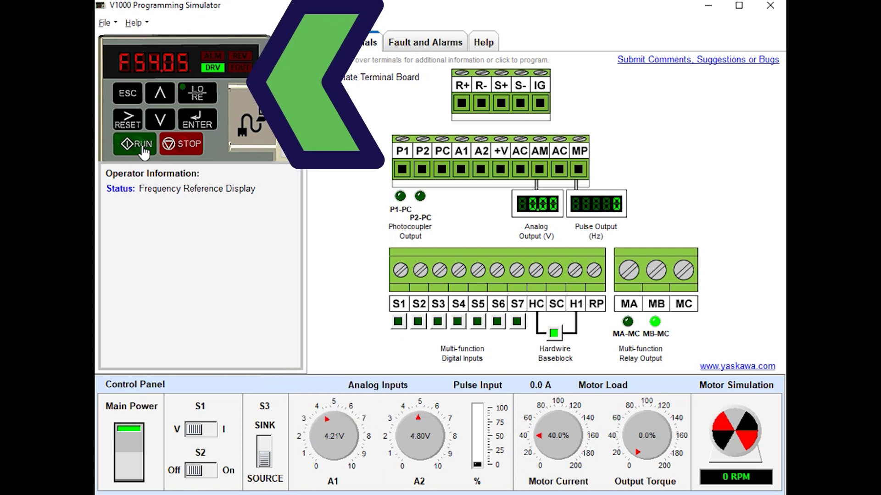
{"action": "mouse_move", "coordinate": [406, 428]}
{"action": "left_mouse_down"}
{"action": "mouse_move", "coordinate": [416, 442]}
{"action": "mouse_move", "coordinate": [403, 420]}
{"action": "mouse_move", "coordinate": [414, 417]}
{"action": "left_mouse_up"}
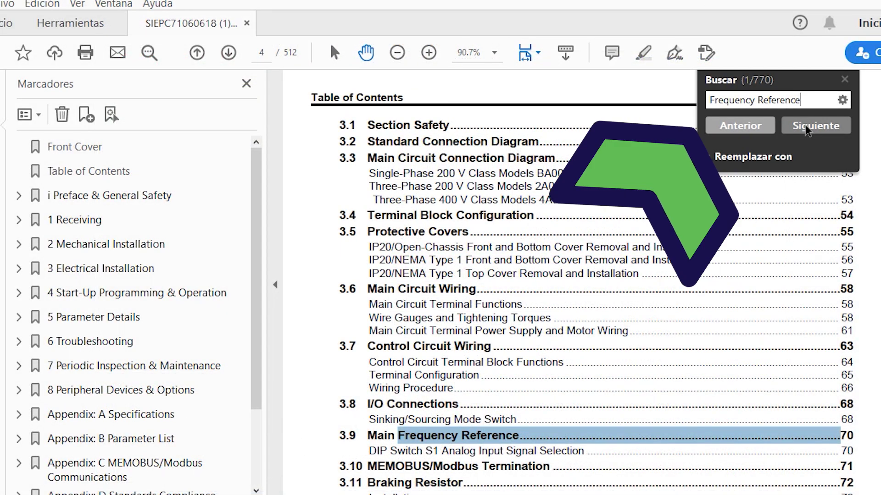
In the V1000 technical manual PDF, step through the "Frequency Reference" matches to section 3.9 on DIP switch S1 analog input selection
{"action": "left_click", "coordinate": [806, 130]}
{"action": "left_click", "coordinate": [805, 130]}
{"action": "left_click", "coordinate": [806, 130]}
{"action": "left_click", "coordinate": [805, 130]}
{"action": "left_click", "coordinate": [806, 130]}
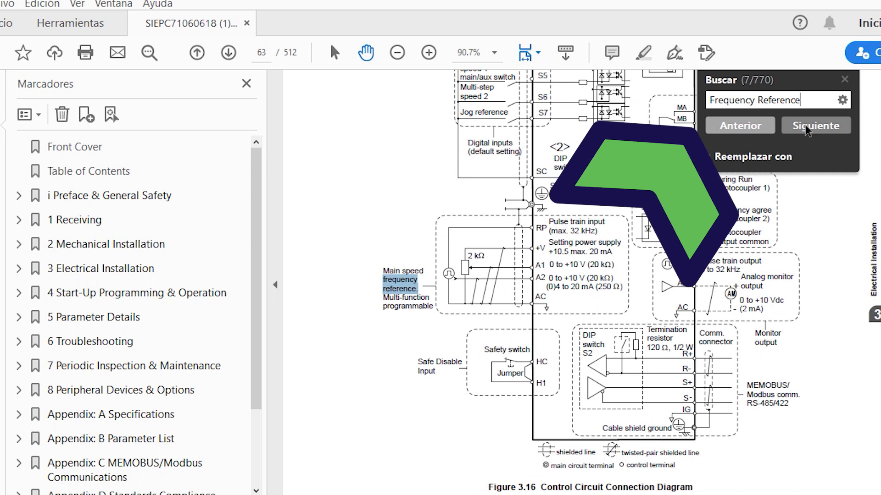
{"action": "left_click", "coordinate": [806, 129]}
{"action": "left_click", "coordinate": [805, 130]}
{"action": "left_click", "coordinate": [806, 130]}
{"action": "left_click", "coordinate": [805, 130]}
{"action": "left_click", "coordinate": [806, 129]}
{"action": "left_click", "coordinate": [806, 129]}
{"action": "left_click", "coordinate": [806, 130]}
{"action": "left_click", "coordinate": [805, 130]}
{"action": "left_click", "coordinate": [805, 130]}
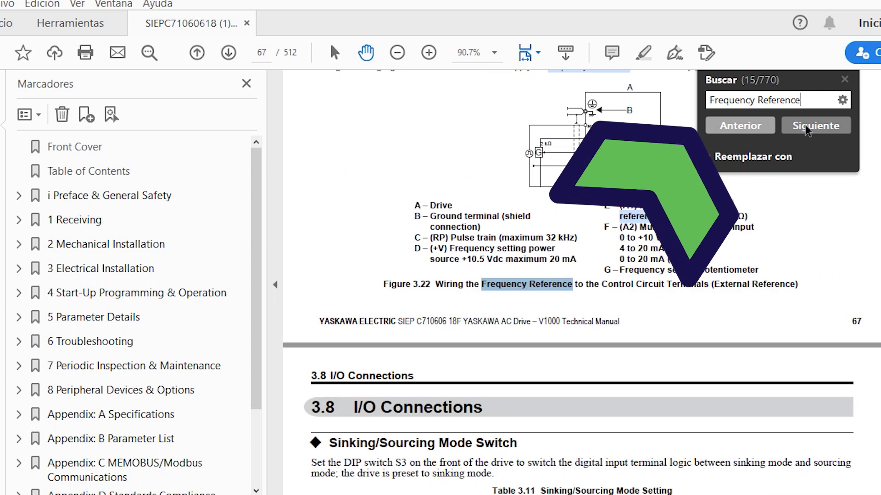
{"action": "left_click", "coordinate": [806, 130]}
{"action": "scroll", "coordinate": [793, 466], "scroll_direction": "down", "scroll_amount": 1}
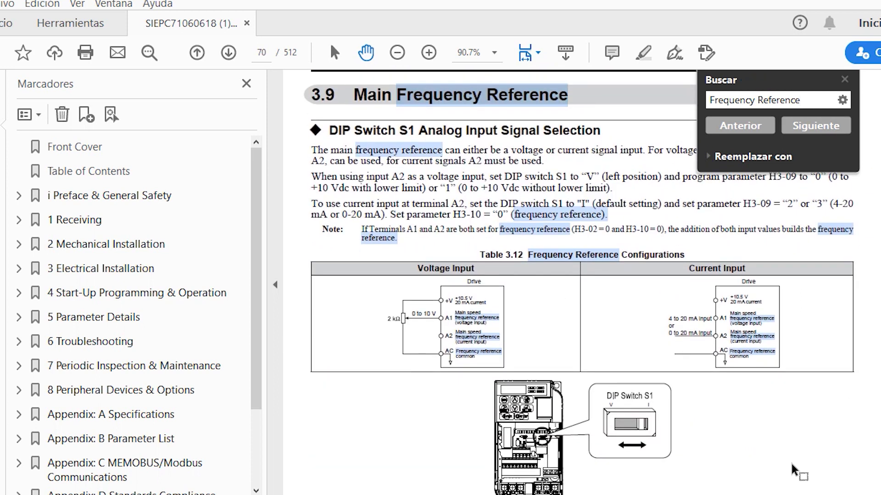
Continue through the "Frequency Reference" matches to the b1-01 Frequency Reference Selection 1 section of chapter 5.2
{"action": "left_click", "coordinate": [816, 126]}
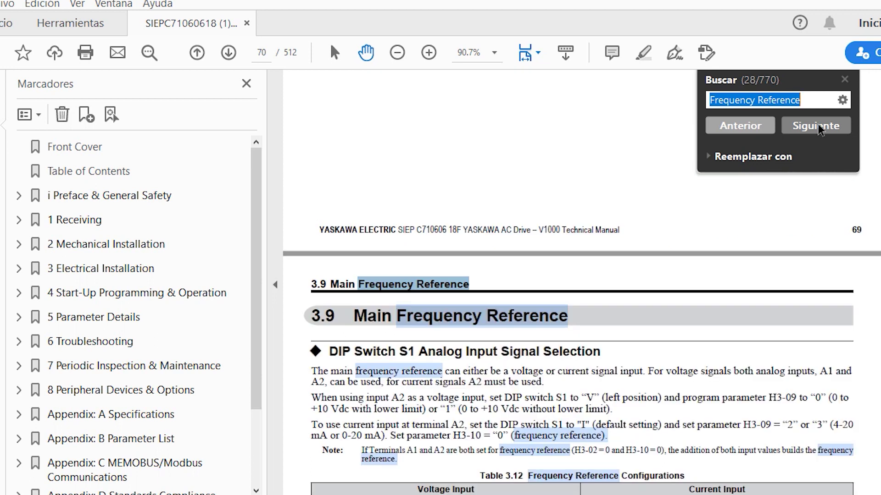
{"action": "left_click", "coordinate": [816, 126]}
{"action": "left_click", "coordinate": [817, 126]}
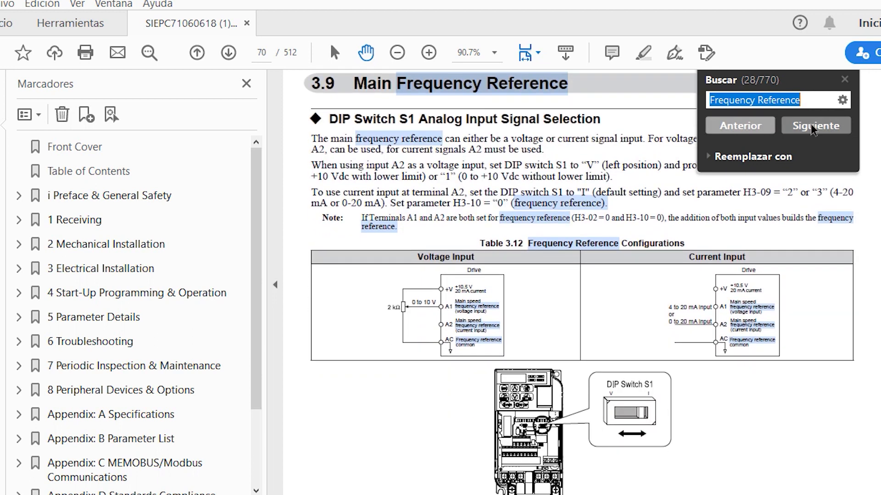
{"action": "left_click", "coordinate": [811, 128]}
{"action": "left_click", "coordinate": [811, 128]}
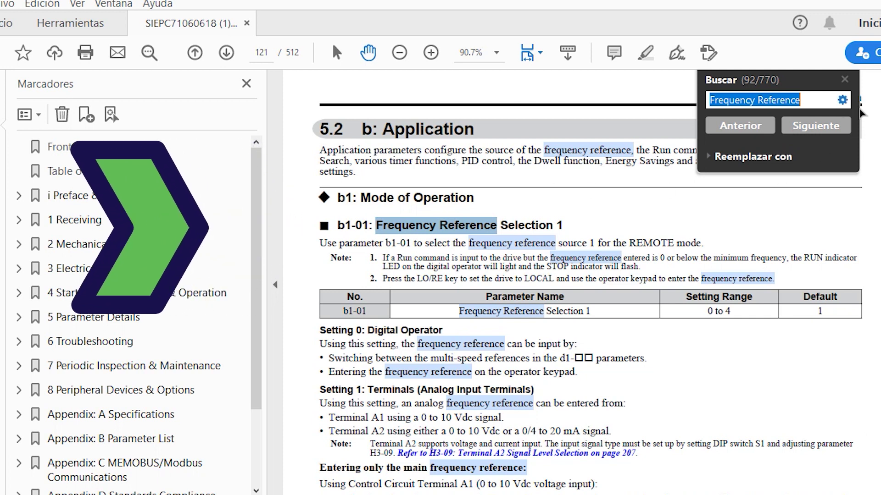
Close the text search and read the introduction and parameter table of b1-01 Frequency Reference Selection 1
{"action": "left_click", "coordinate": [852, 81]}
{"action": "left_click", "coordinate": [848, 79]}
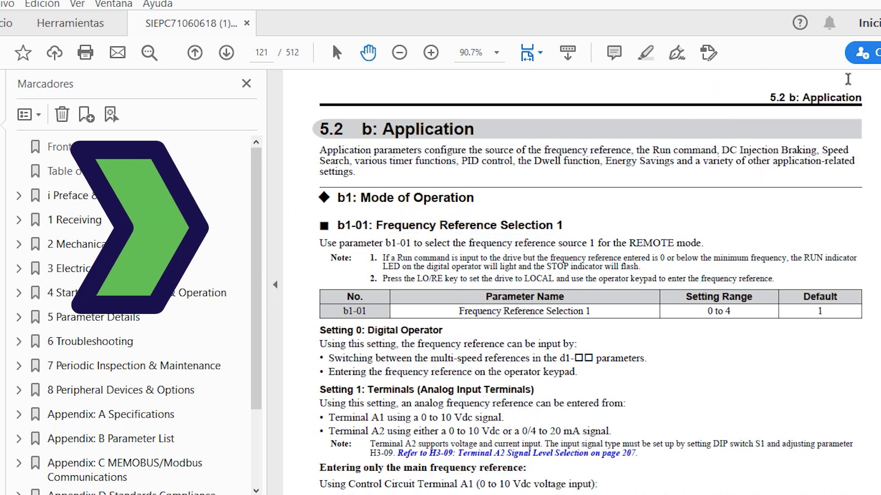
{"action": "scroll", "coordinate": [573, 275], "scroll_direction": "down", "scroll_amount": 2}
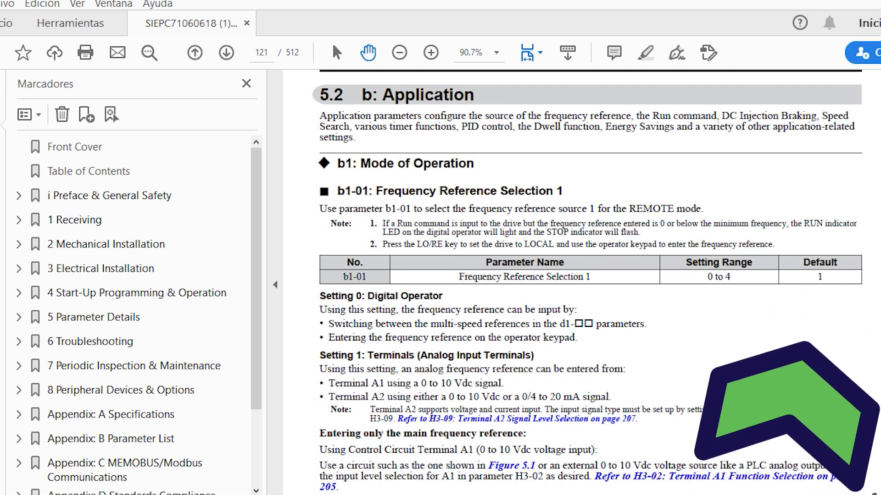
Switch to the V1000 Programming Simulator and enter the drive parameters from All Parameters, starting at A1-01 Access Level Selection
{"action": "left_click", "coordinate": [160, 94]}
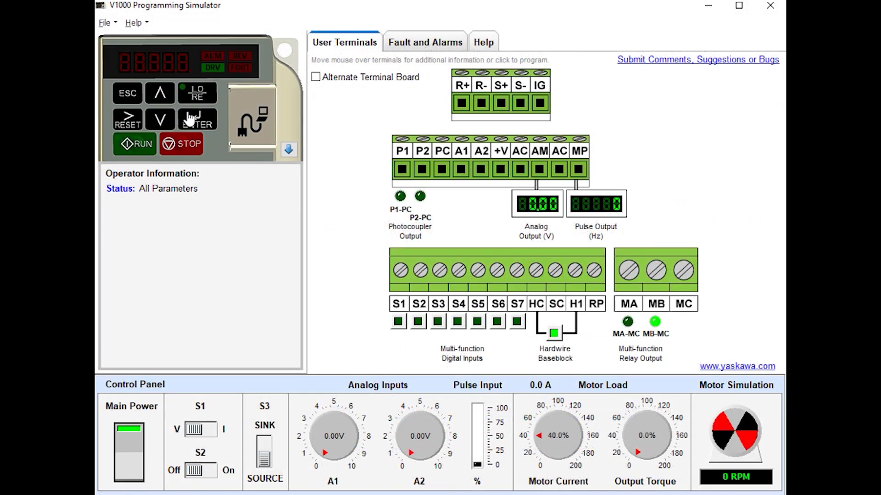
{"action": "left_click", "coordinate": [159, 93]}
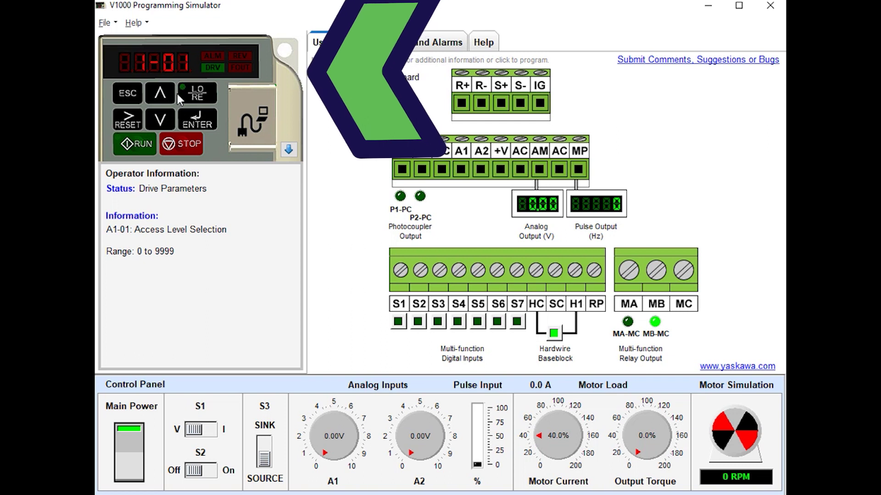
{"action": "left_click", "coordinate": [195, 120]}
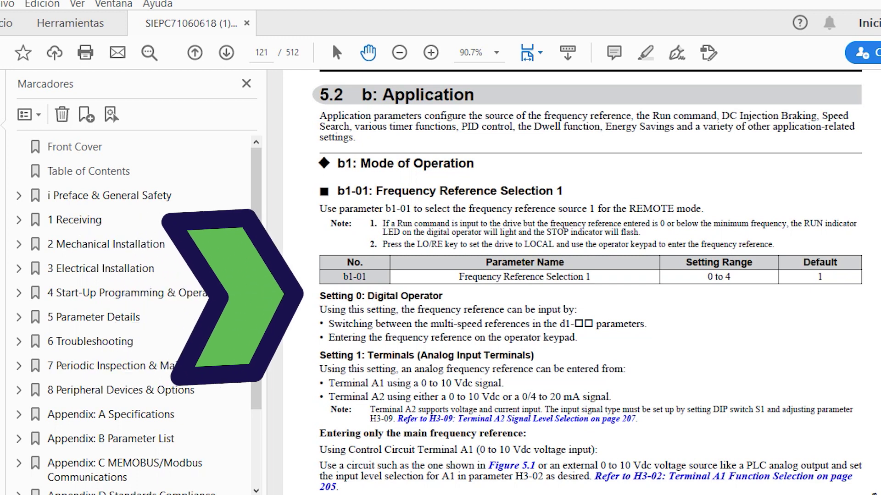
Back in the V1000 technical manual PDF, review the b1-01 settings 1 to 4, from analog terminals to pulse train input
{"action": "scroll", "coordinate": [591, 282], "scroll_direction": "down", "scroll_amount": 3}
{"action": "scroll", "coordinate": [591, 282], "scroll_direction": "down", "scroll_amount": 10}
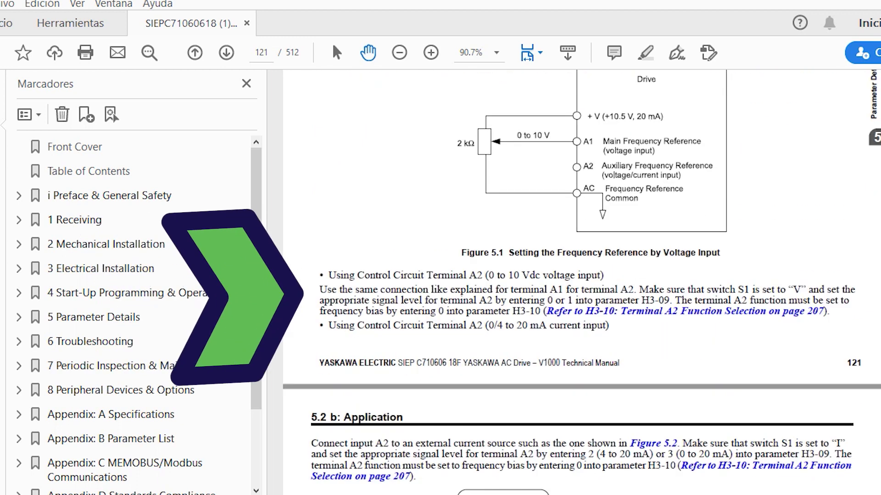
{"action": "scroll", "coordinate": [591, 282], "scroll_direction": "down", "scroll_amount": 6}
{"action": "scroll", "coordinate": [591, 282], "scroll_direction": "down", "scroll_amount": 13}
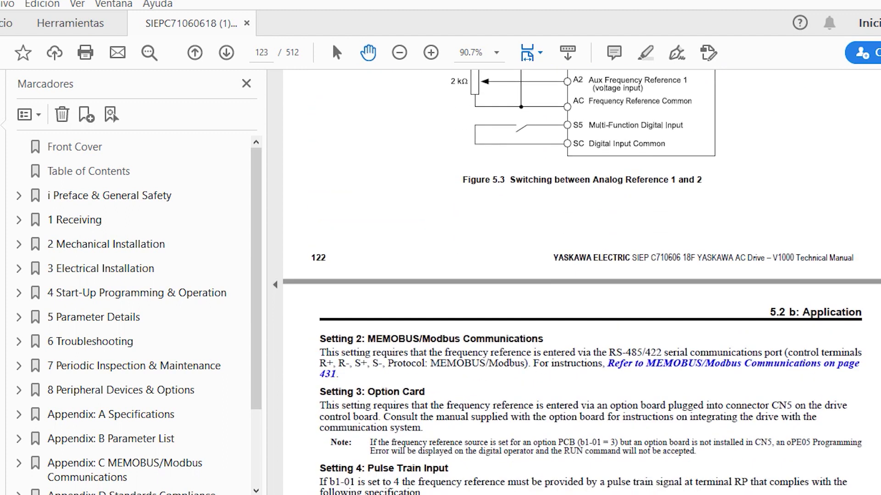
{"action": "scroll", "coordinate": [591, 282], "scroll_direction": "down", "scroll_amount": 8}
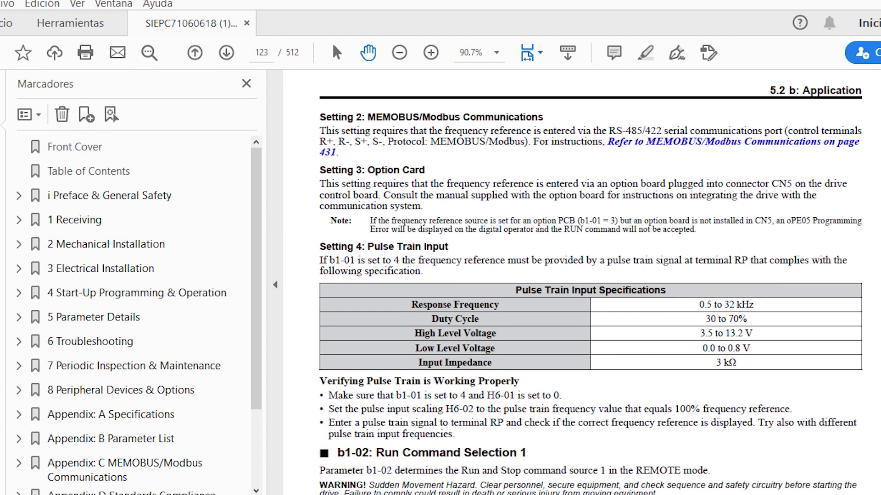
{"action": "scroll", "coordinate": [590, 282], "scroll_direction": "up", "scroll_amount": 20}
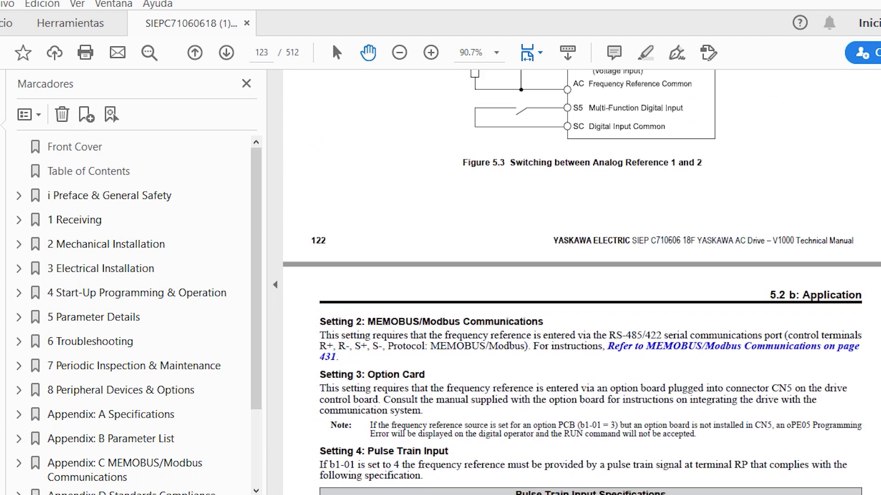
{"action": "scroll", "coordinate": [590, 282], "scroll_direction": "up", "scroll_amount": 12}
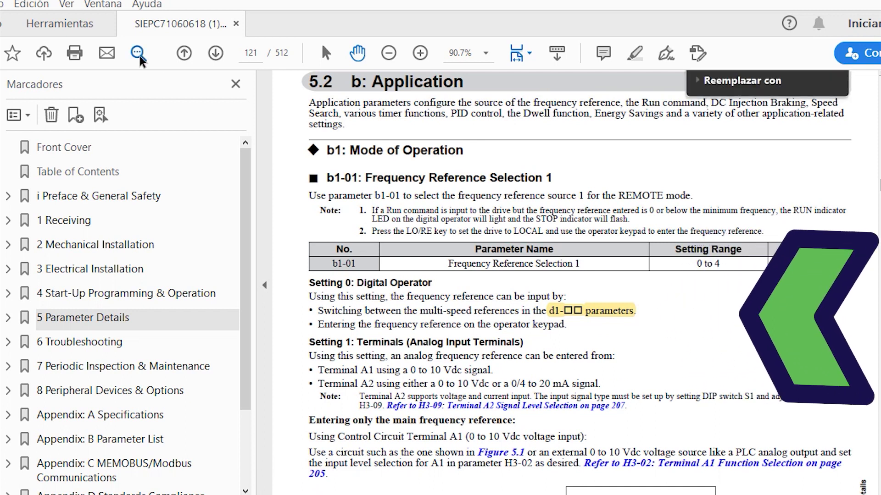
Search the manual for "d1", step to the d1: Frequency Reference section in chapter 5.4, and close the search
{"action": "key", "text": "ctrl+f"}
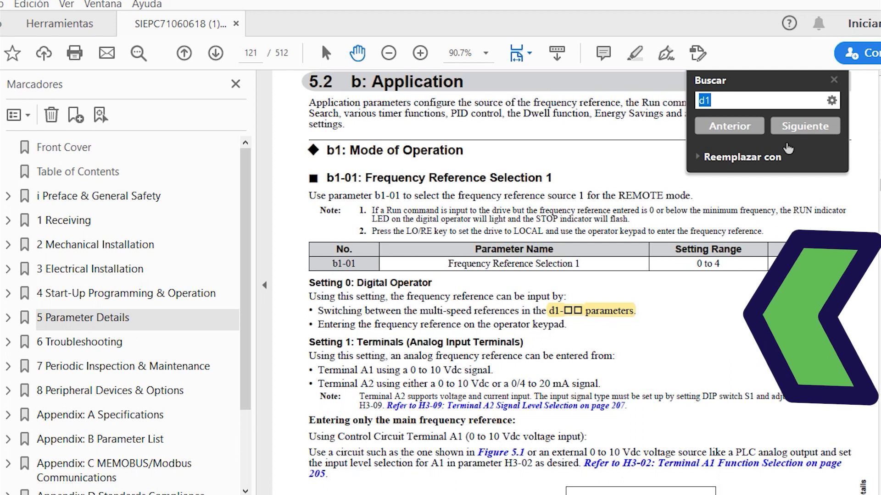
{"action": "left_click", "coordinate": [800, 130]}
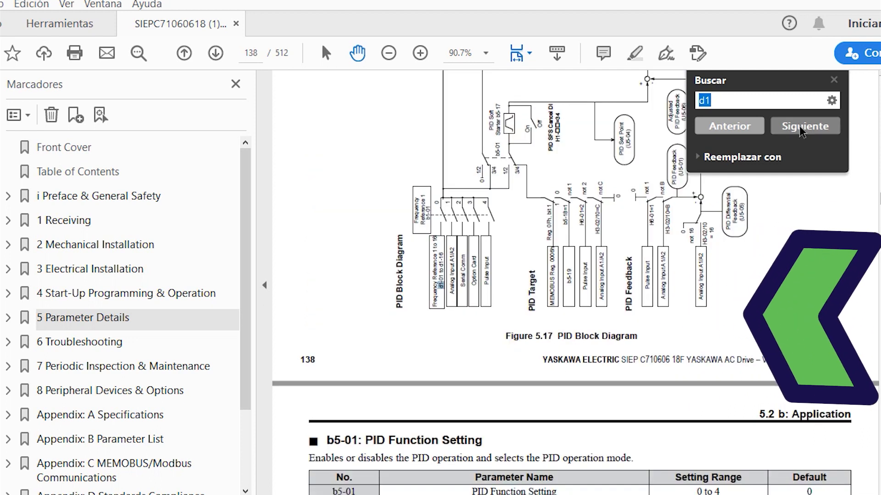
{"action": "left_click", "coordinate": [800, 130]}
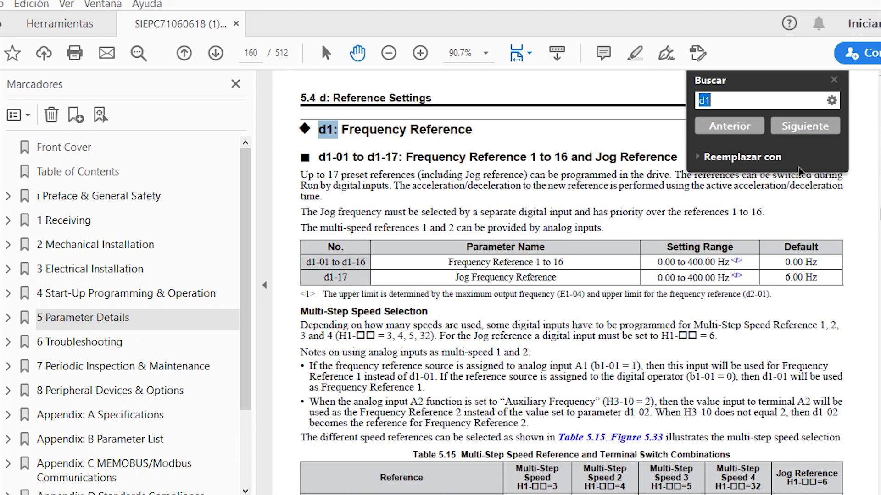
{"action": "left_click", "coordinate": [834, 80]}
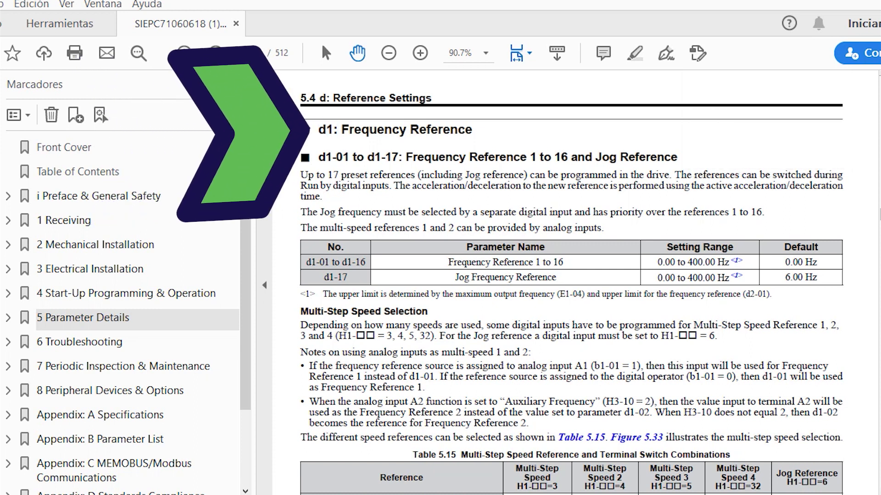
Examine the d1-01 to d1-17 preset references, the multi-step speed notes and the terminal switch combinations in Table 5.15
{"action": "scroll", "coordinate": [571, 275], "scroll_direction": "down", "scroll_amount": 2}
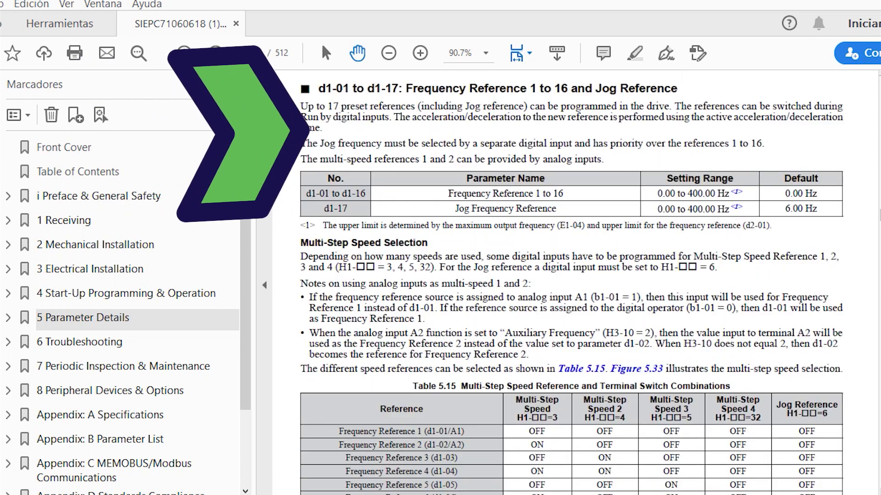
{"action": "scroll", "coordinate": [571, 275], "scroll_direction": "down", "scroll_amount": 1}
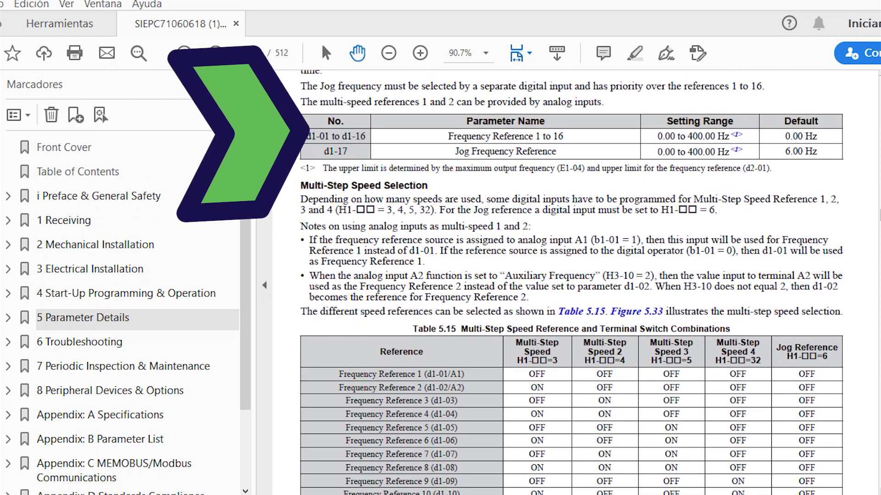
{"action": "scroll", "coordinate": [571, 275], "scroll_direction": "down", "scroll_amount": 1}
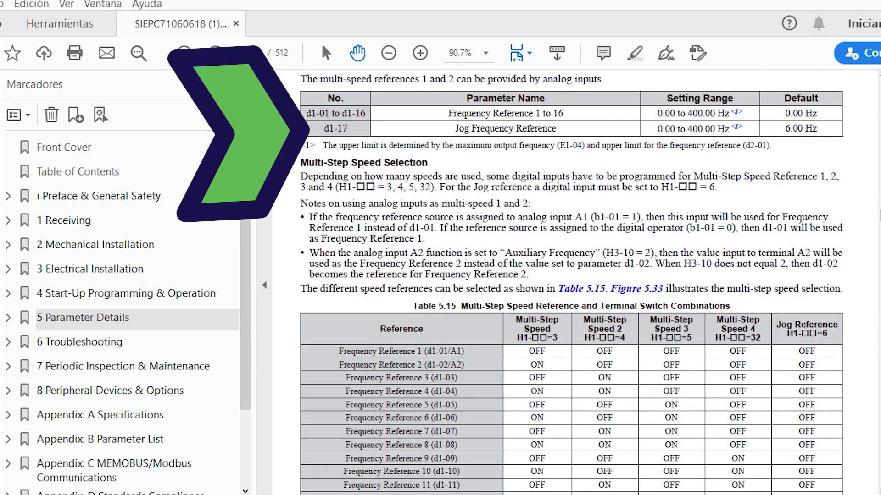
{"action": "scroll", "coordinate": [571, 275], "scroll_direction": "down", "scroll_amount": 2}
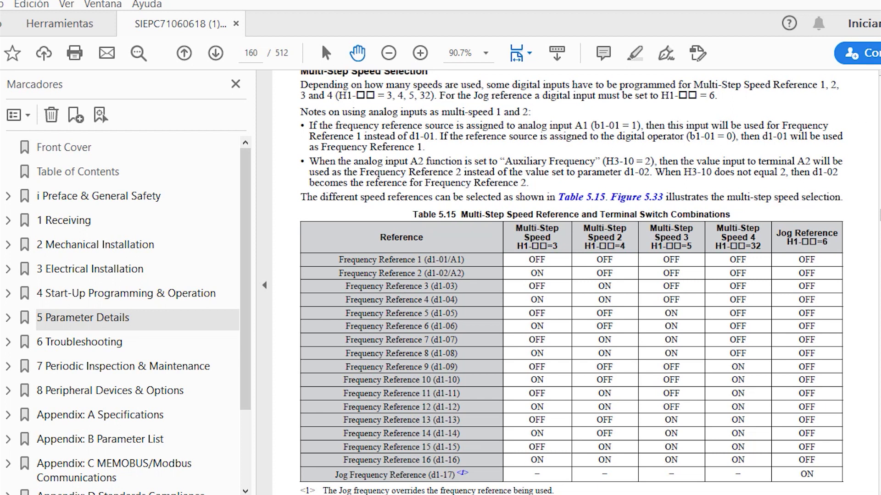
{"action": "scroll", "coordinate": [571, 275], "scroll_direction": "up", "scroll_amount": 1}
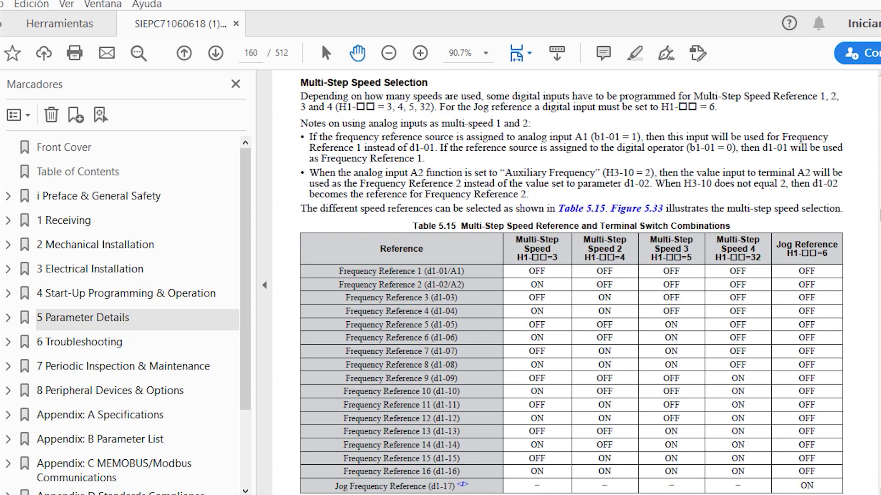
{"action": "scroll", "coordinate": [571, 282], "scroll_direction": "down", "scroll_amount": 1}
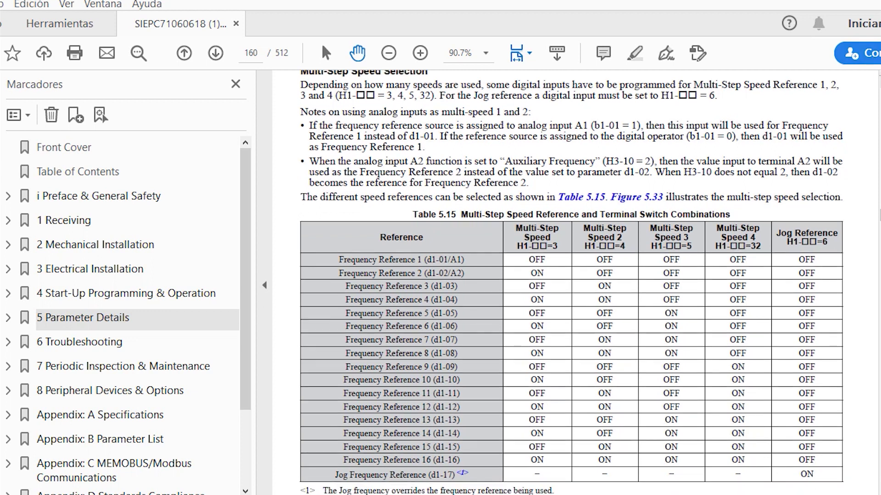
{"action": "scroll", "coordinate": [571, 282], "scroll_direction": "up", "scroll_amount": 1}
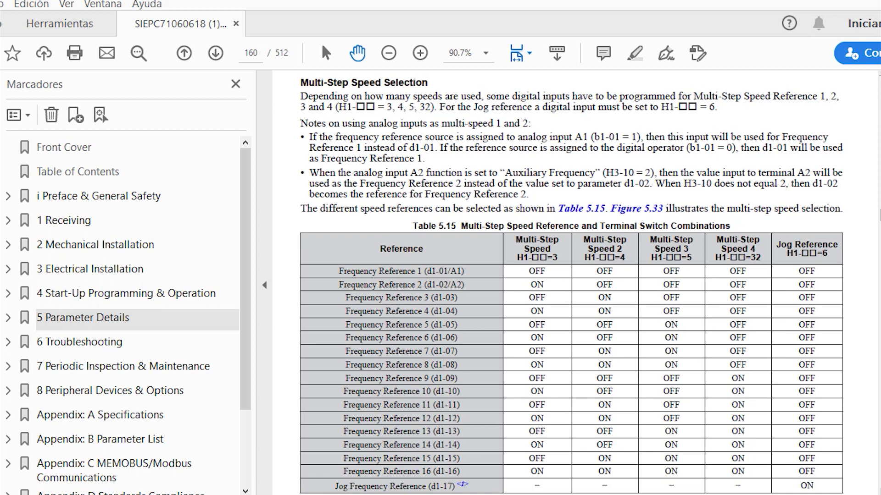
{"action": "scroll", "coordinate": [571, 282], "scroll_direction": "down", "scroll_amount": 3}
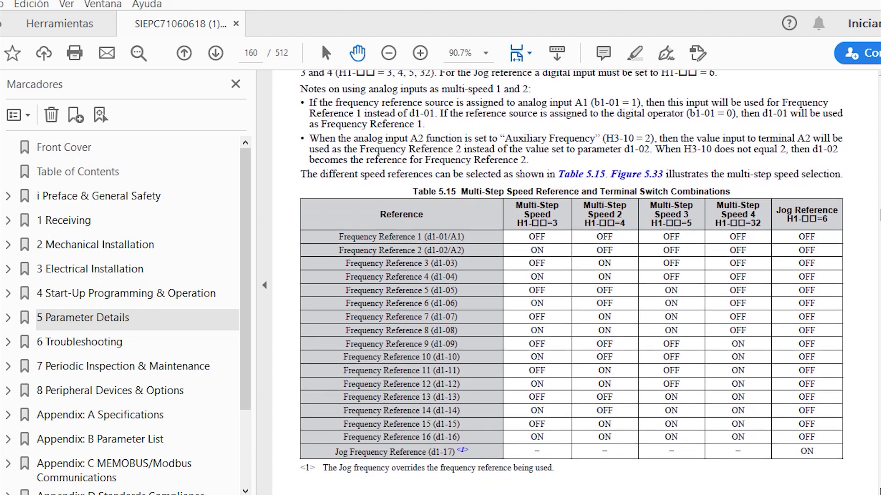
Examine the preset reference timing diagram in Figure 5.33
{"action": "scroll", "coordinate": [571, 282], "scroll_direction": "down", "scroll_amount": 15}
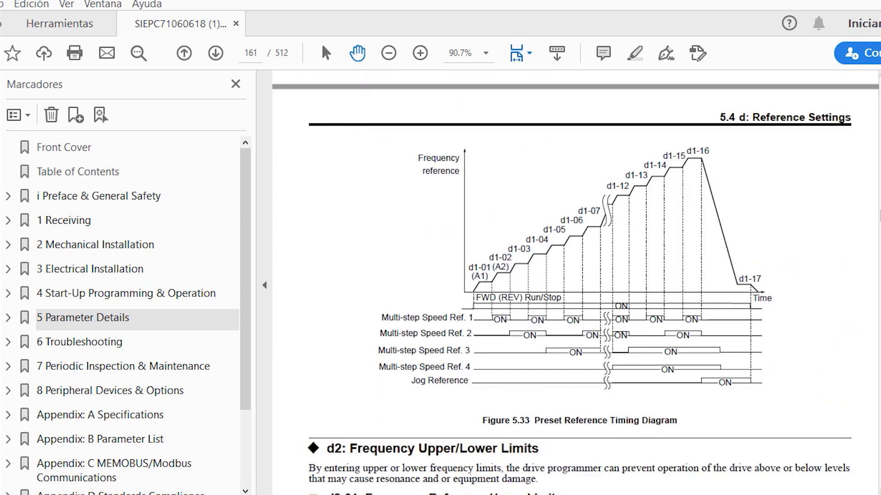
{"action": "scroll", "coordinate": [576, 284], "scroll_direction": "down", "scroll_amount": 2}
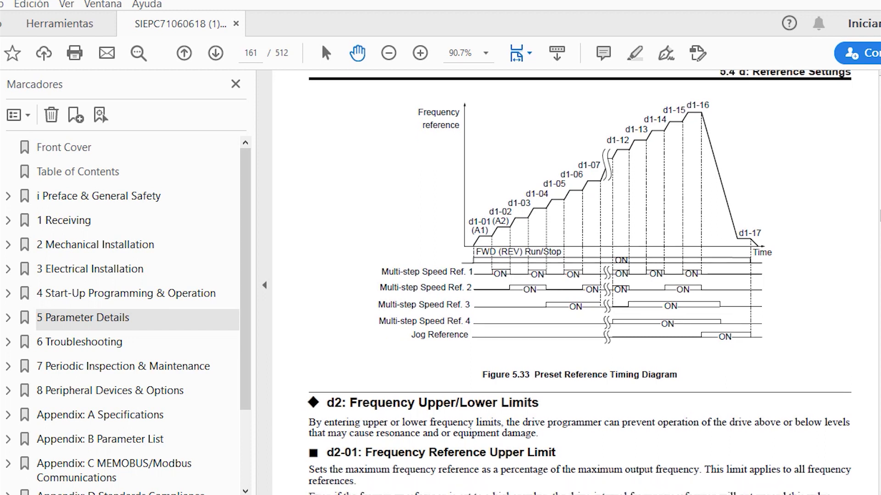
{"action": "scroll", "coordinate": [580, 282], "scroll_direction": "up", "scroll_amount": 1}
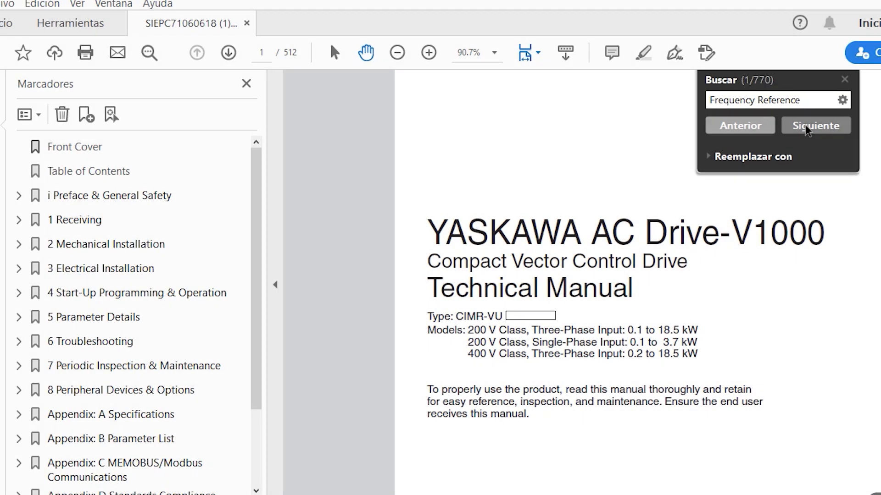
Return to b1-01 through the "Frequency Reference" search and examine Setting 1 and the voltage input wiring in Figure 5.1
{"action": "left_click", "coordinate": [807, 131]}
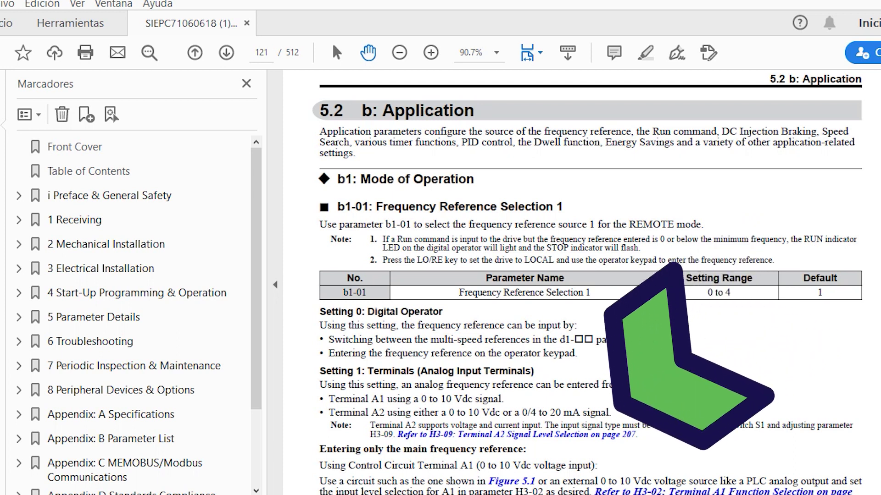
{"action": "scroll", "coordinate": [587, 282], "scroll_direction": "down", "scroll_amount": 2}
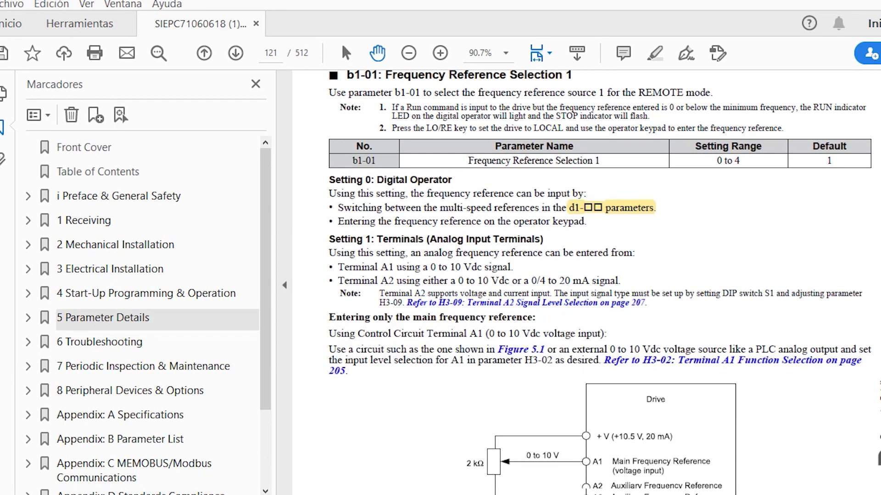
{"action": "scroll", "coordinate": [587, 282], "scroll_direction": "down", "scroll_amount": 1}
{"action": "scroll", "coordinate": [587, 282], "scroll_direction": "down", "scroll_amount": 3}
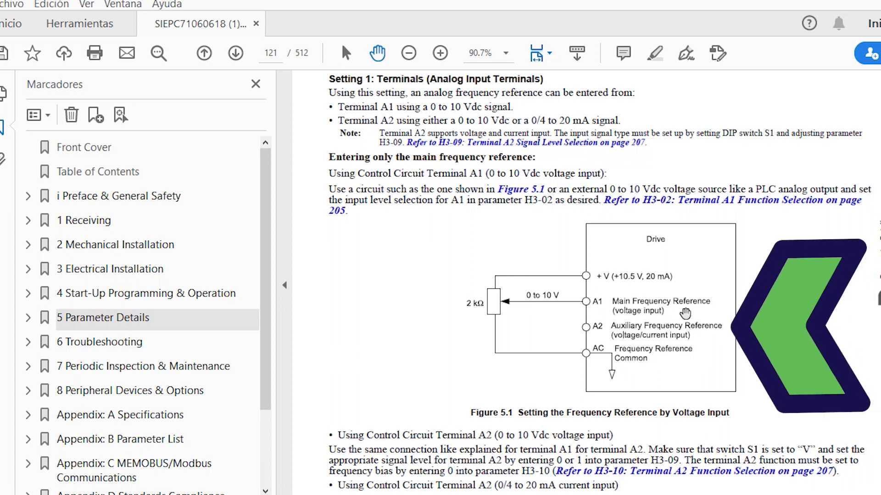
Examine the terminal A2 current input wiring with DIP switch S1 in Figure 5.2 and the main/auxiliary reference switching conditions
{"action": "scroll", "coordinate": [545, 311], "scroll_direction": "down", "scroll_amount": 2}
{"action": "scroll", "coordinate": [586, 283], "scroll_direction": "down", "scroll_amount": 8}
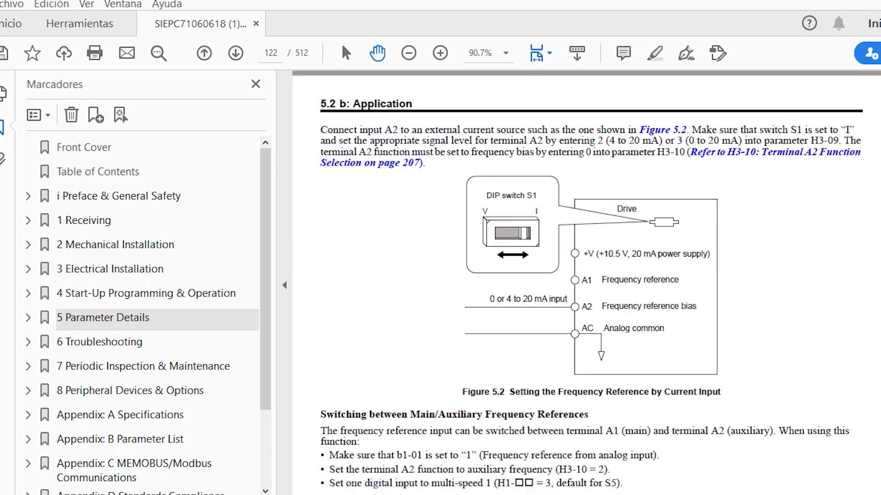
{"action": "scroll", "coordinate": [586, 282], "scroll_direction": "down", "scroll_amount": 1}
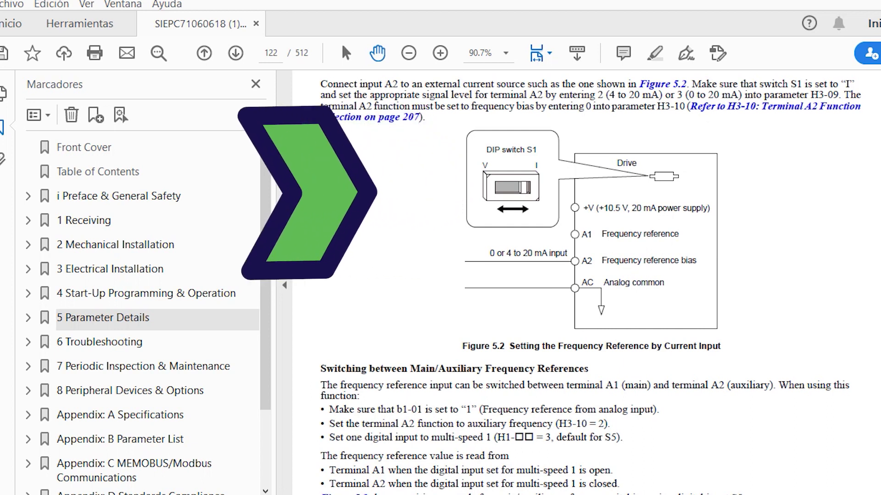
{"action": "scroll", "coordinate": [586, 282], "scroll_direction": "down", "scroll_amount": 1}
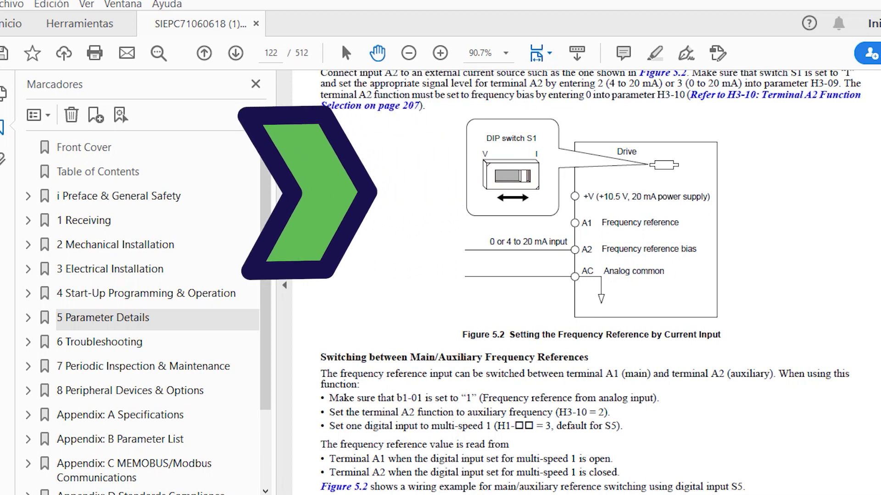
{"action": "scroll", "coordinate": [590, 281], "scroll_direction": "up", "scroll_amount": 1}
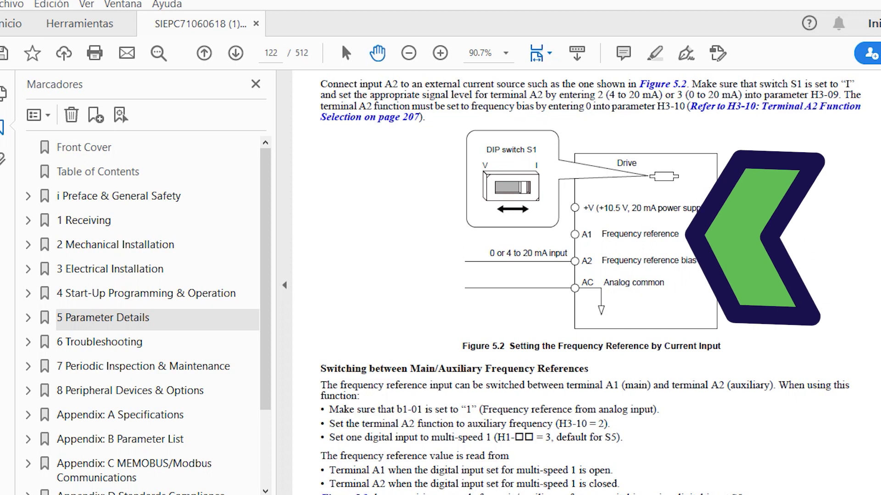
Compare the voltage input wiring in Figure 5.1 with the current input wiring in Figure 5.2
{"action": "scroll", "coordinate": [586, 279], "scroll_direction": "up", "scroll_amount": 10}
{"action": "scroll", "coordinate": [586, 279], "scroll_direction": "up", "scroll_amount": 1}
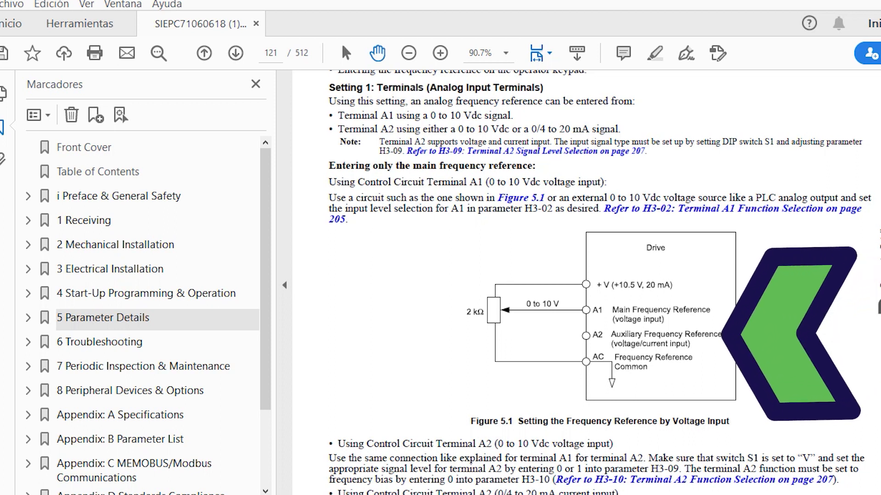
{"action": "scroll", "coordinate": [587, 282], "scroll_direction": "down", "scroll_amount": 10}
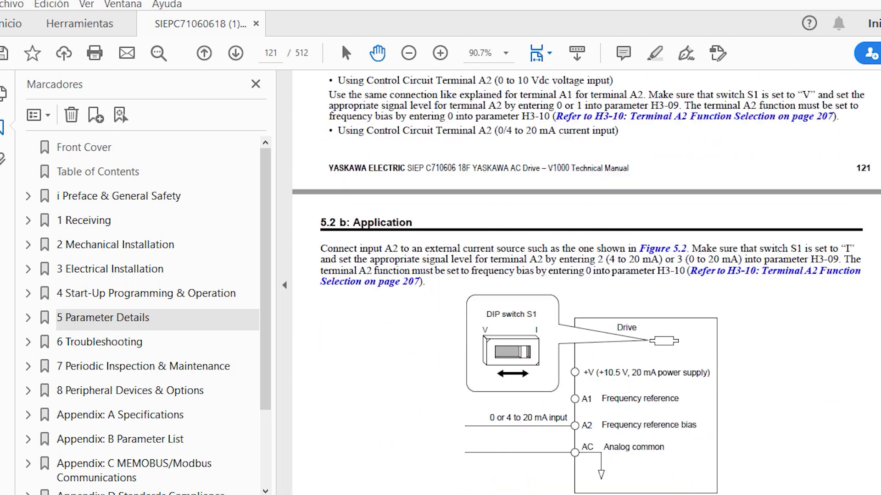
{"action": "scroll", "coordinate": [586, 283], "scroll_direction": "down", "scroll_amount": 2}
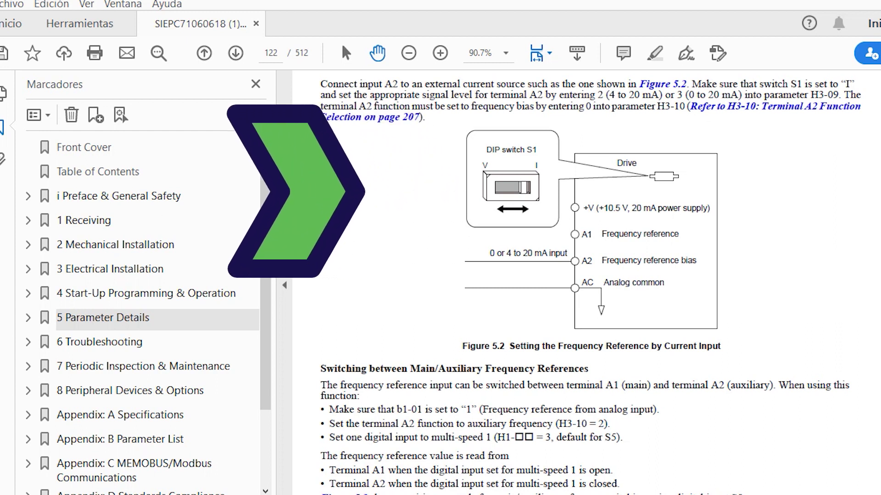
{"action": "scroll", "coordinate": [590, 282], "scroll_direction": "down", "scroll_amount": 1}
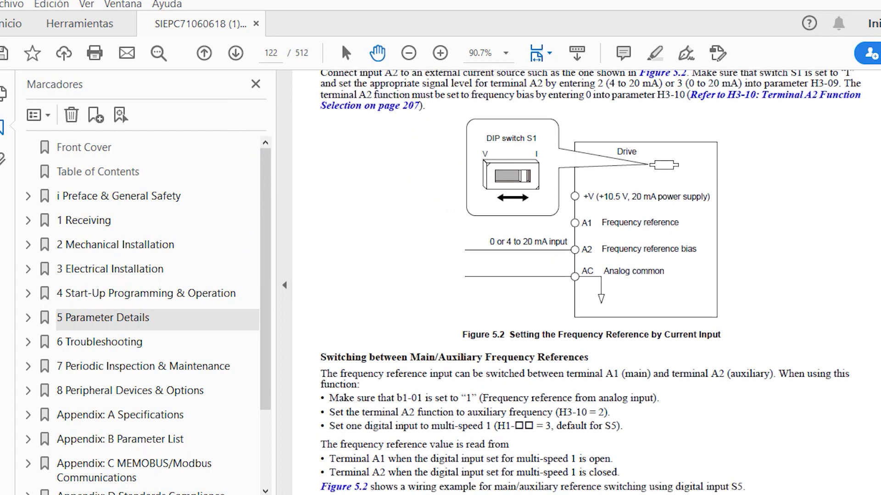
{"action": "scroll", "coordinate": [590, 280], "scroll_direction": "up", "scroll_amount": 1}
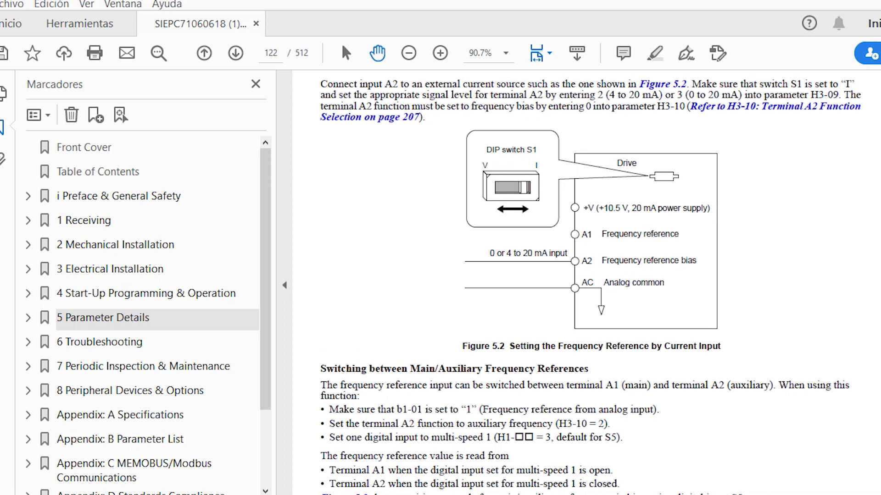